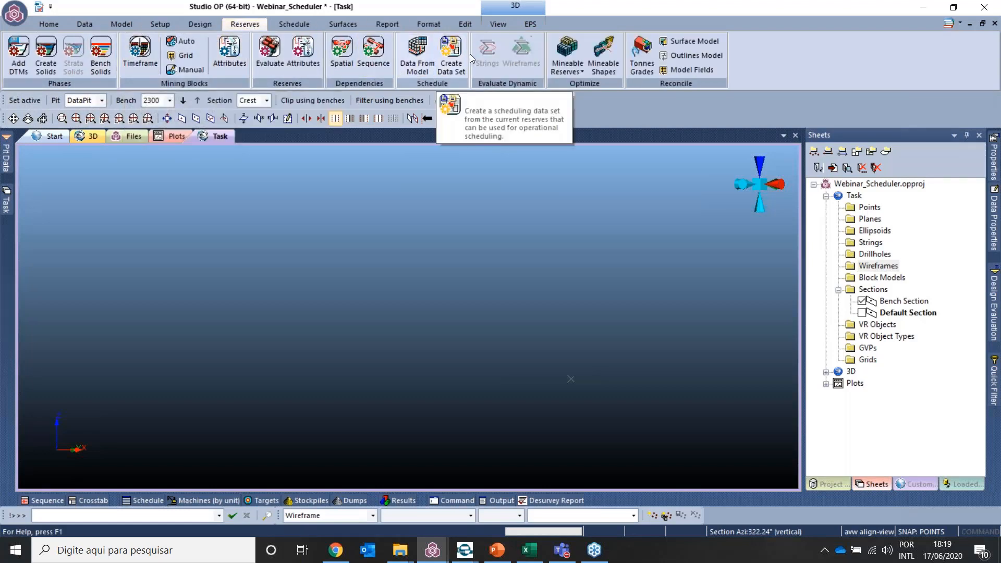
- Open the scheduling setup and reposition its dialog over the workspace
click(293, 26)
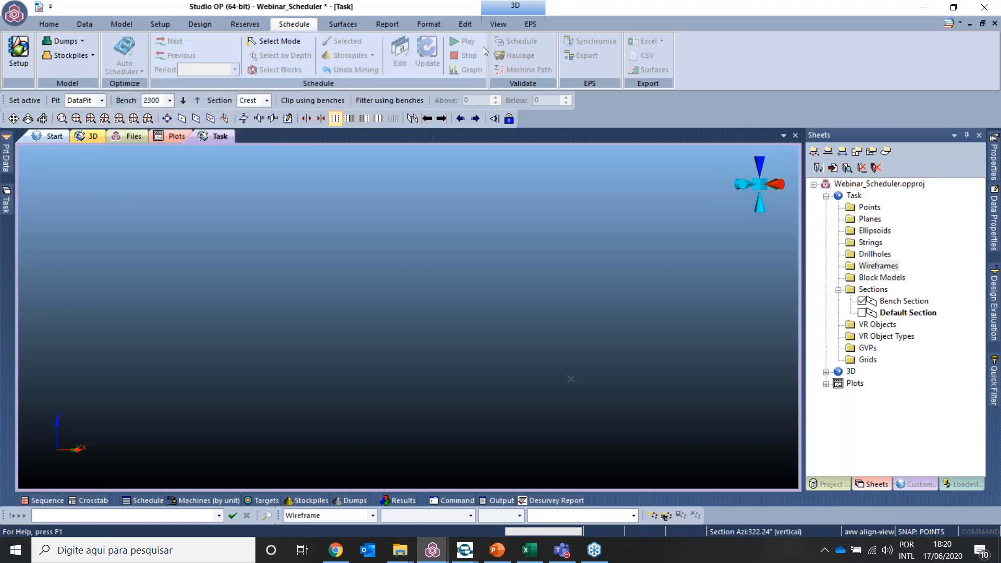
click(276, 42)
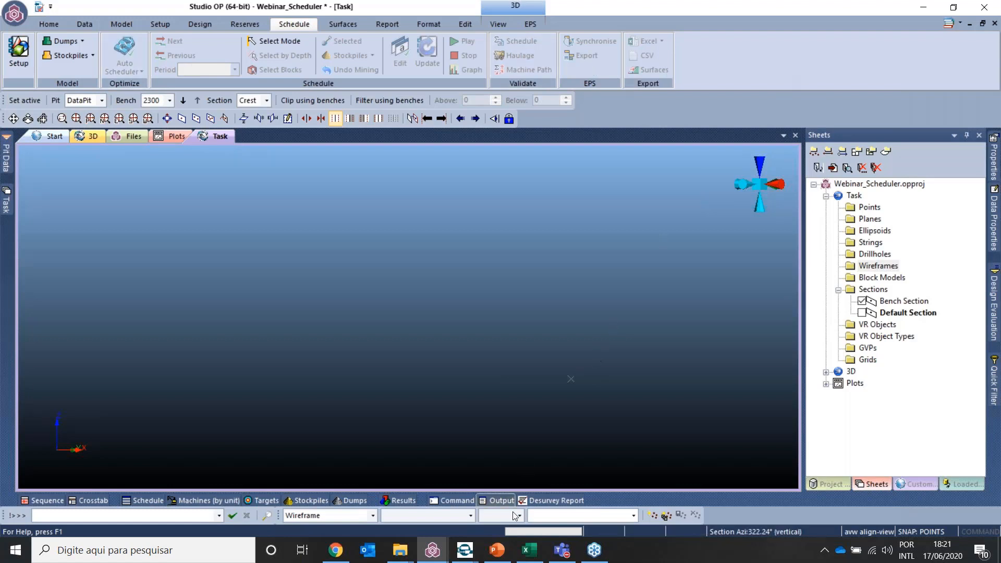
mouse_move(508, 556)
click(19, 52)
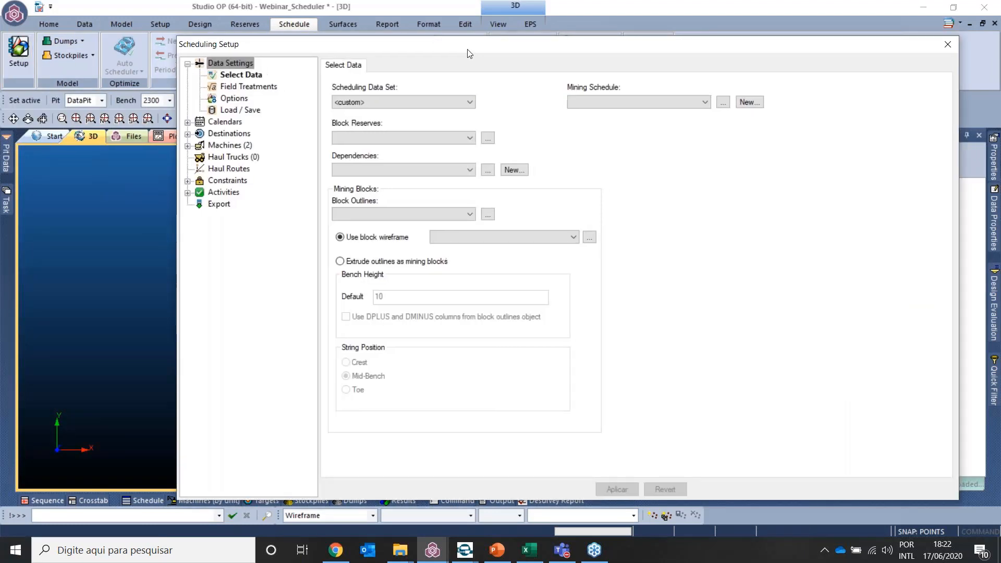
drag(441, 48, 411, 35)
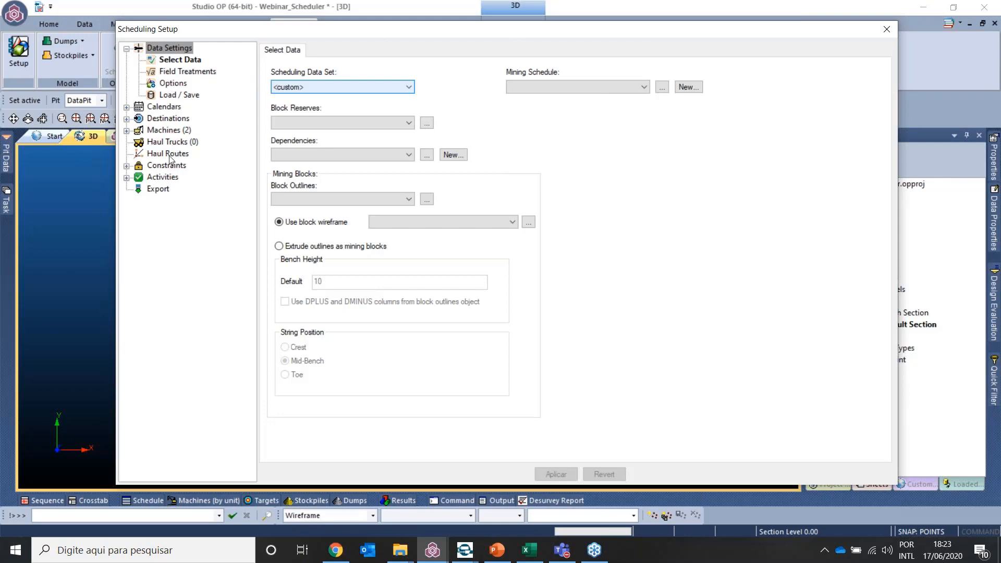
- Look through the data selection, field treatments and options pages of the data settings
click(191, 64)
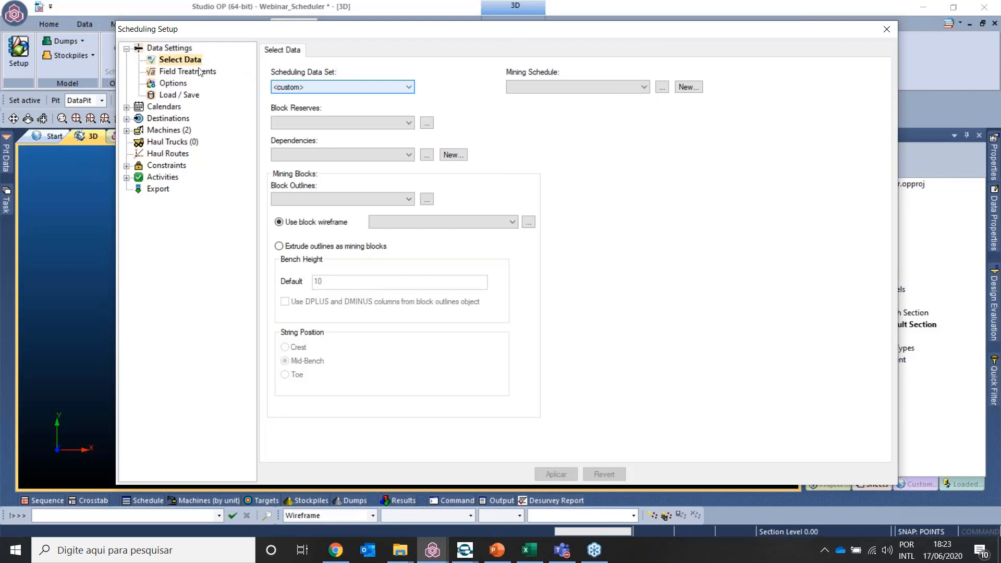
click(198, 73)
click(184, 59)
click(194, 71)
click(184, 60)
click(180, 72)
click(171, 84)
click(177, 71)
click(175, 60)
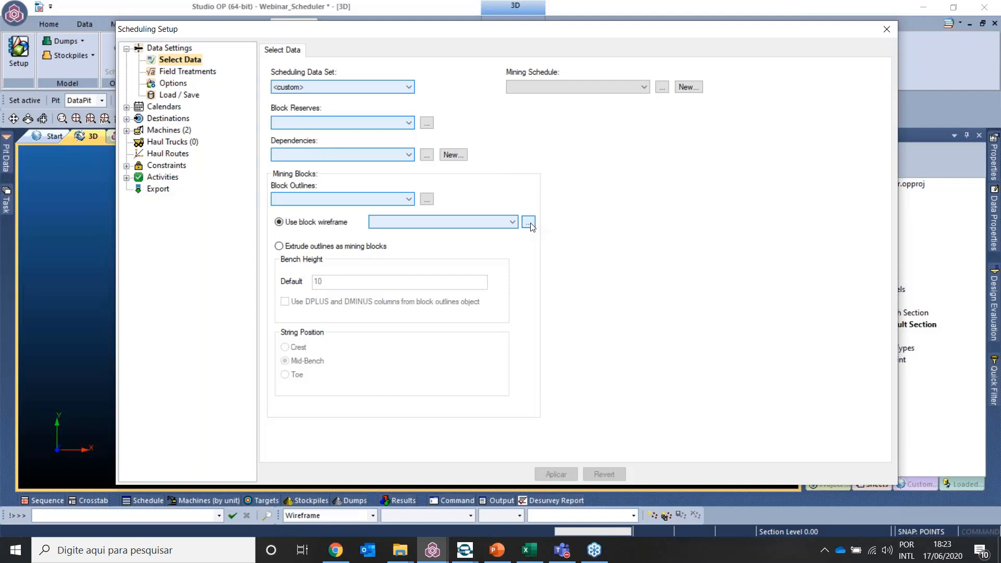
- Choose Set1_week as the scheduling data set, create a mining schedule named Seq_manual and save the data settings
click(392, 87)
click(389, 107)
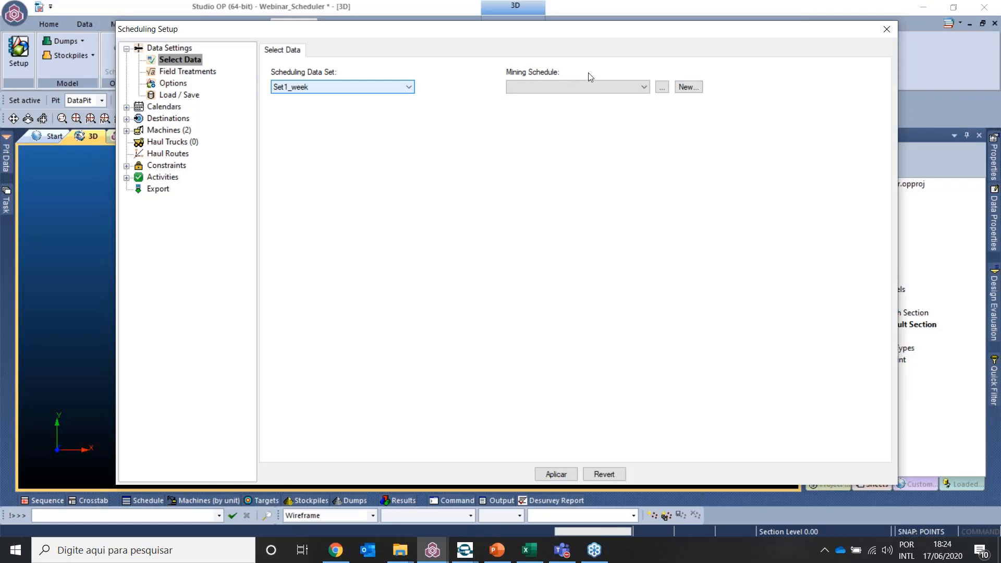
click(693, 87)
text(Seq_manual)
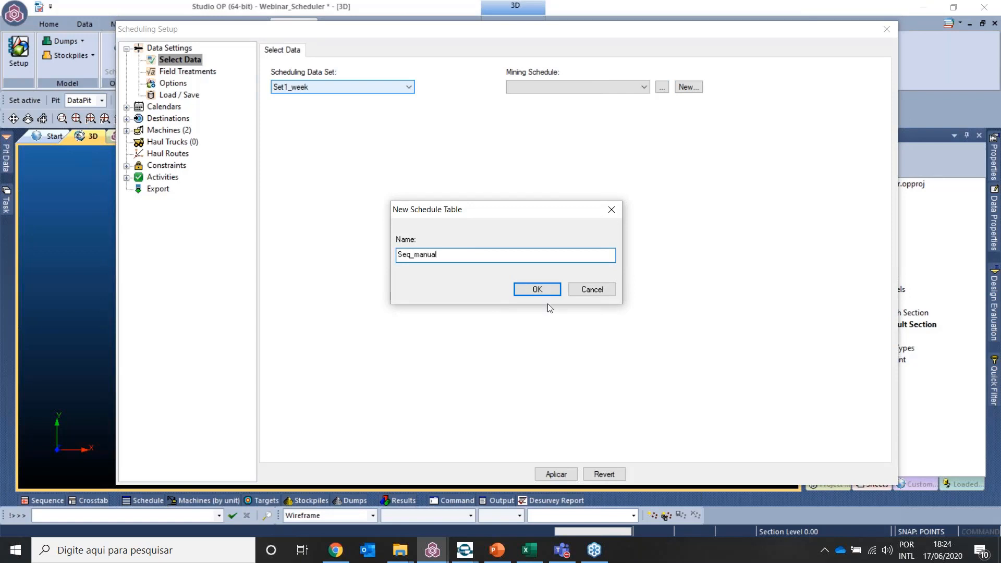
click(546, 290)
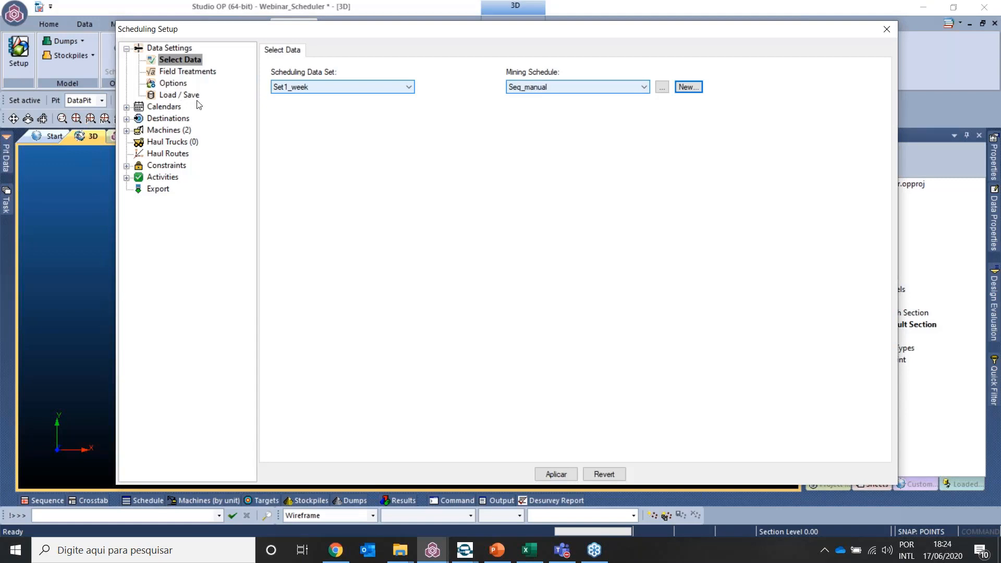
click(184, 73)
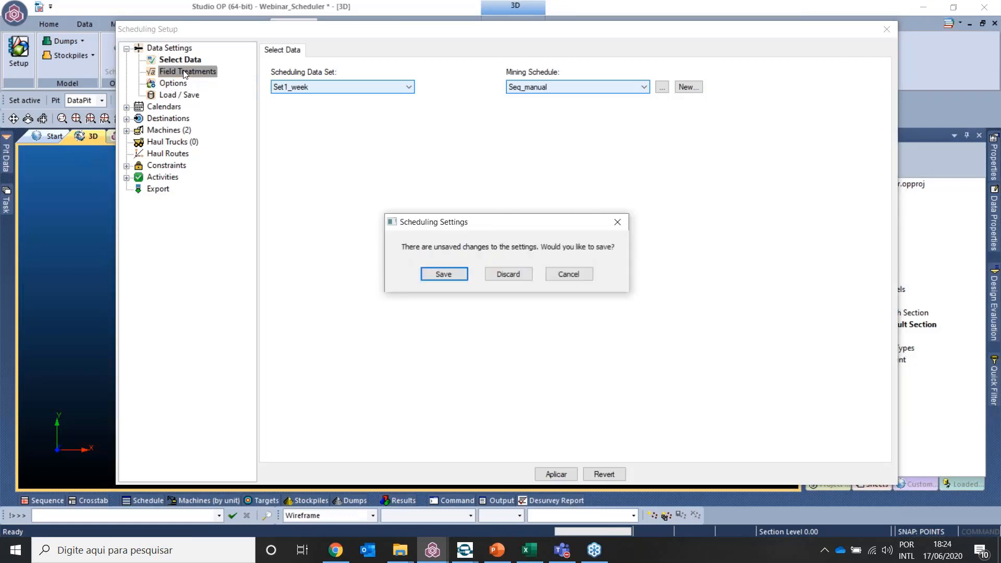
click(450, 277)
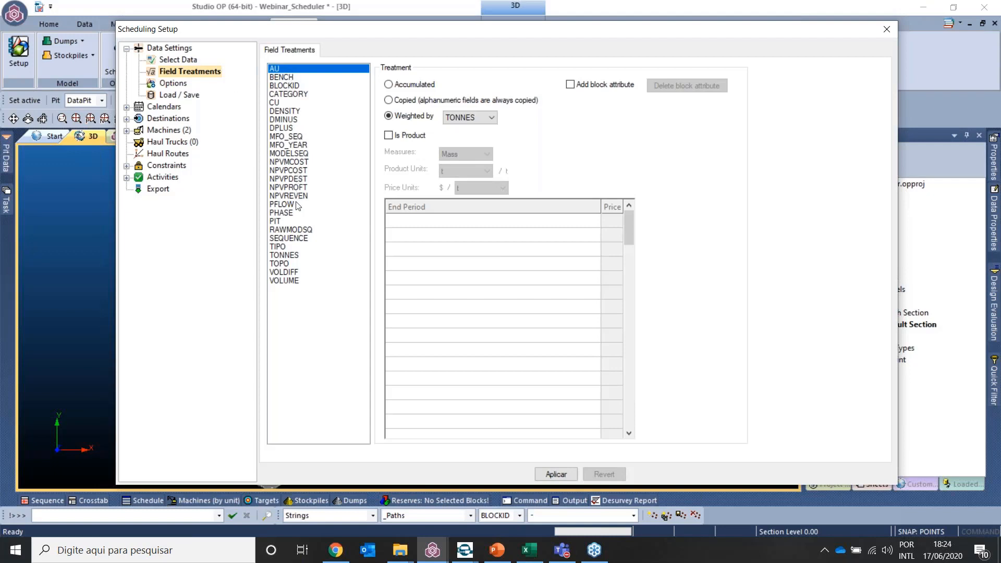
- Examine how the individual fields are treated, comparing AU and CU with BENCH, BLOCKID, CATEGORY, MFO_YEAR and TONNES
click(288, 78)
click(286, 86)
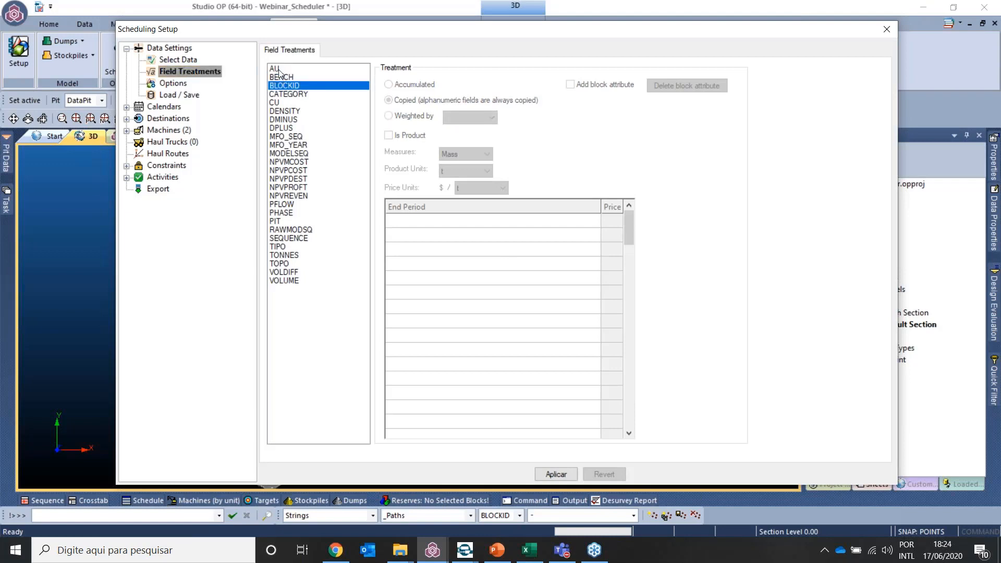
click(280, 69)
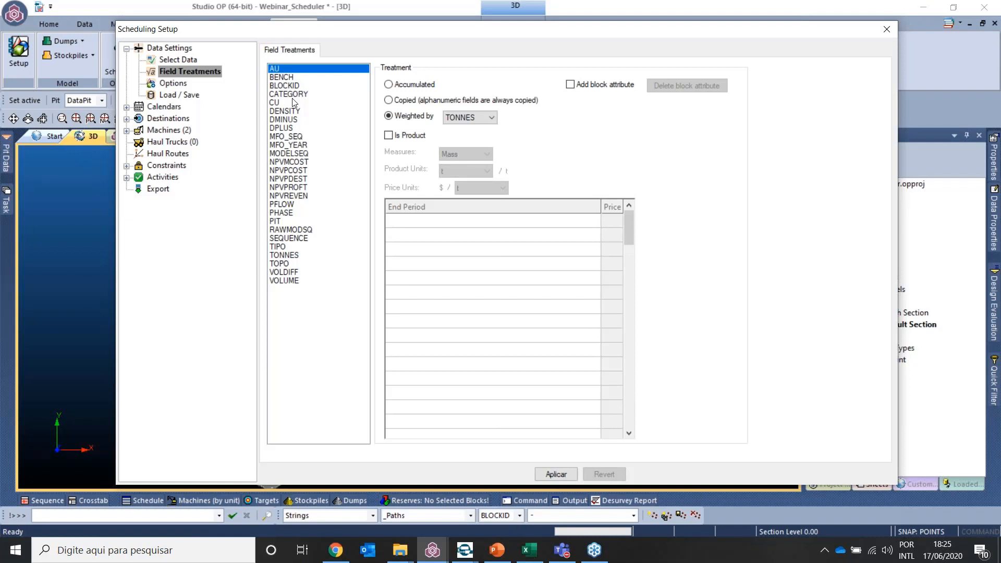
click(292, 102)
click(286, 71)
click(287, 102)
click(286, 68)
click(293, 256)
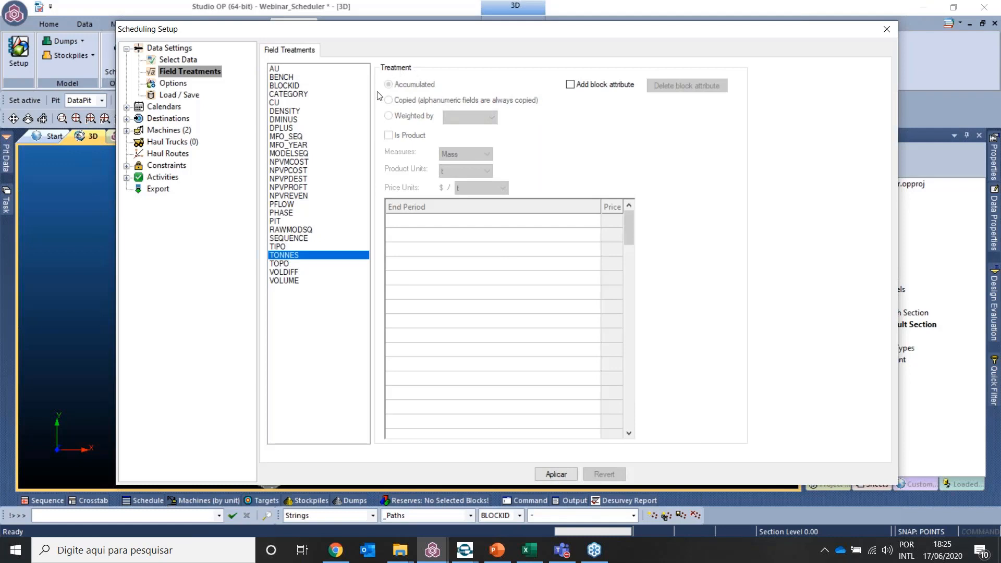
click(289, 68)
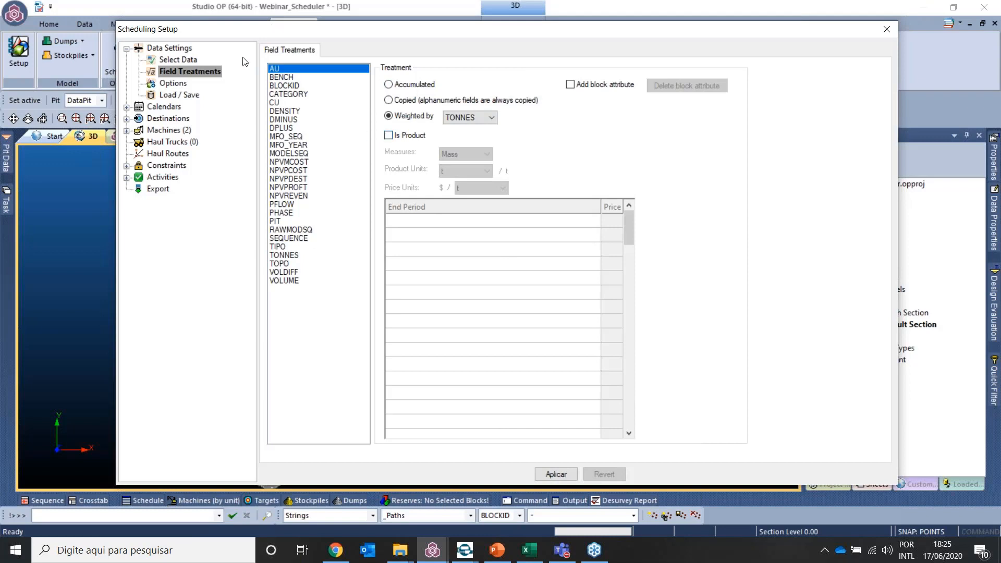
key(Down)
key(Down)
key(Down)
key(Down)
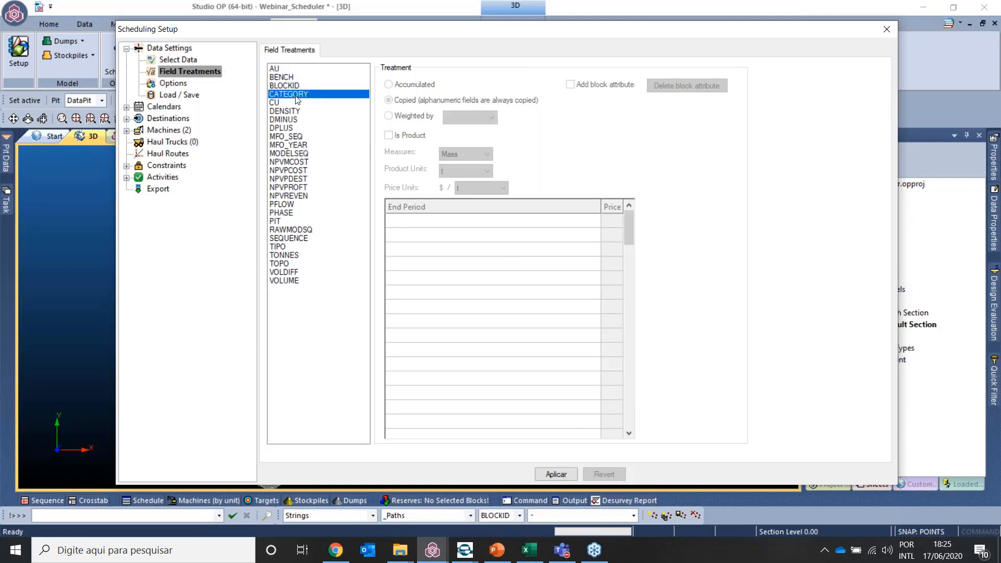
key(Up)
key(Up)
key(Up)
key(Up)
key(Down)
key(Down)
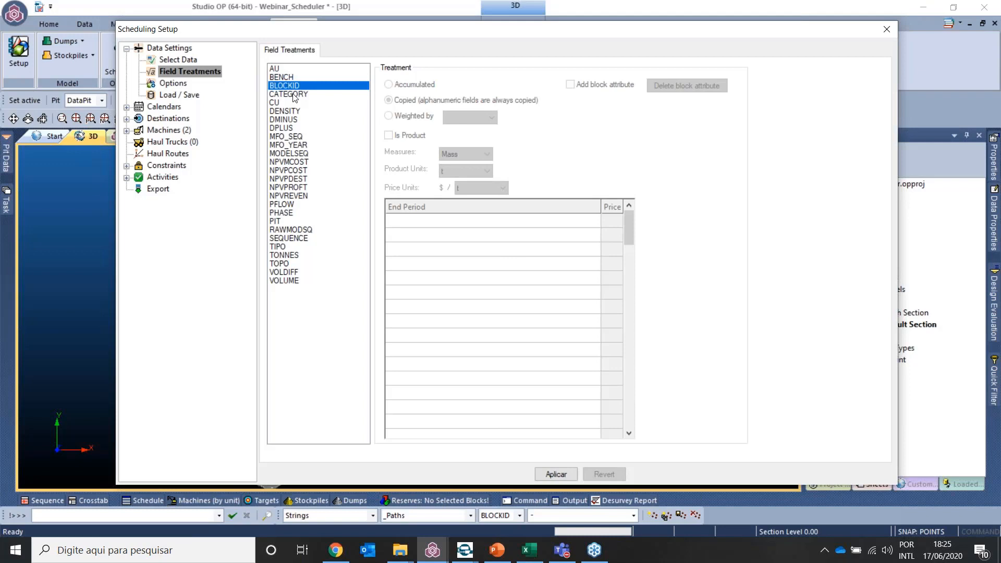
click(291, 146)
click(284, 70)
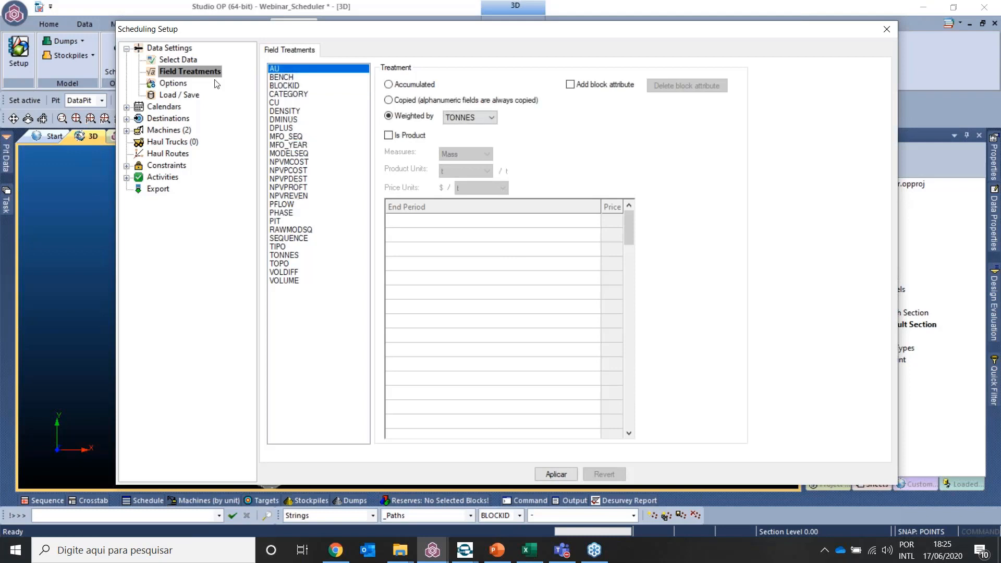
- Review the duration format option and the load and save settings, closing the data settings group
click(174, 85)
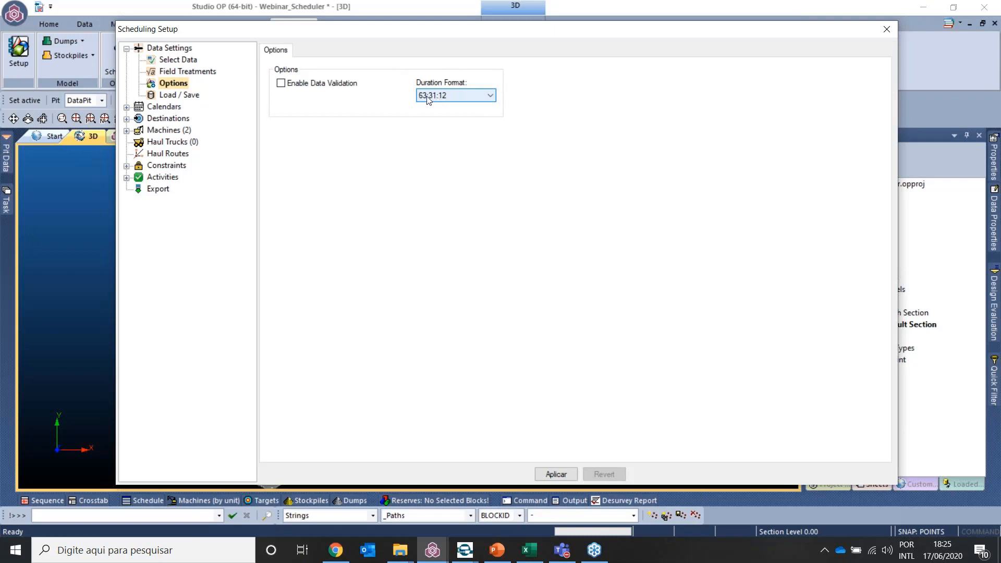
click(194, 97)
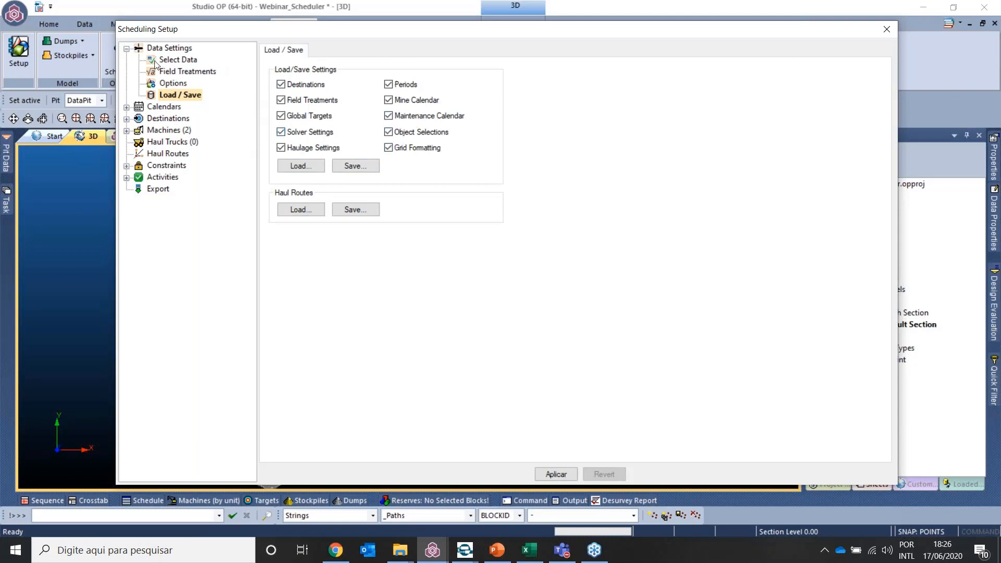
click(126, 49)
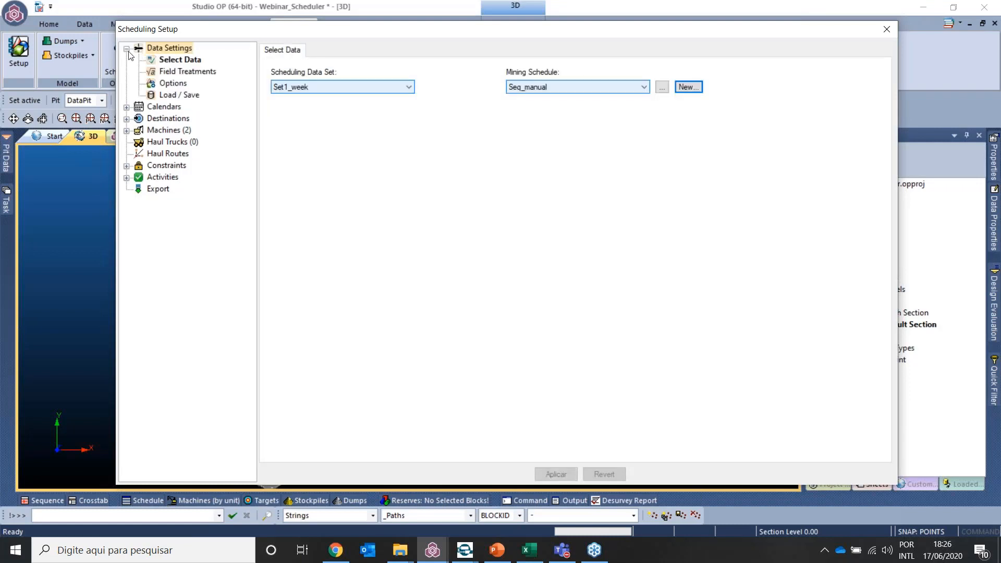
- Set the start date of the calendar periods to 01/01/2021
double_click(154, 60)
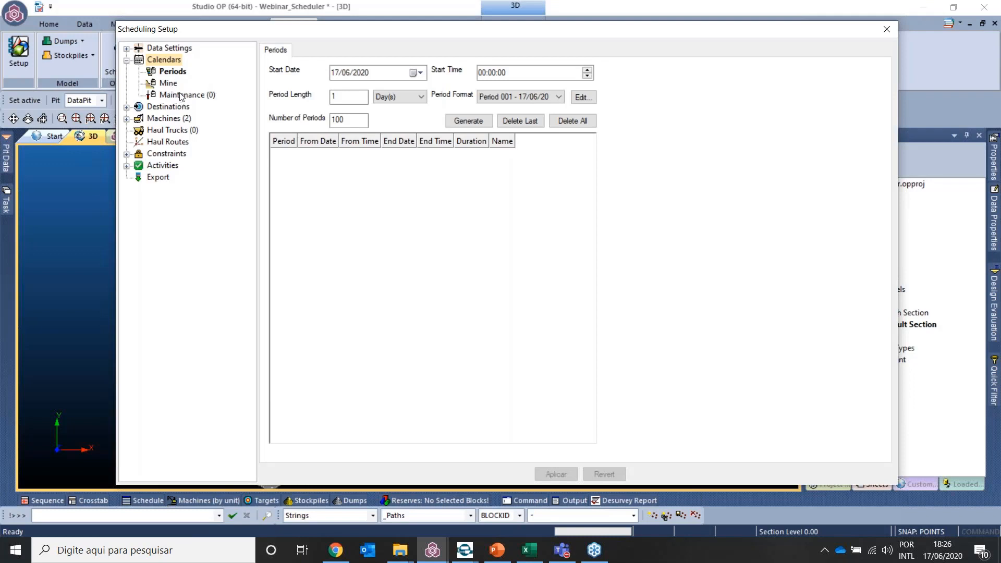
click(172, 73)
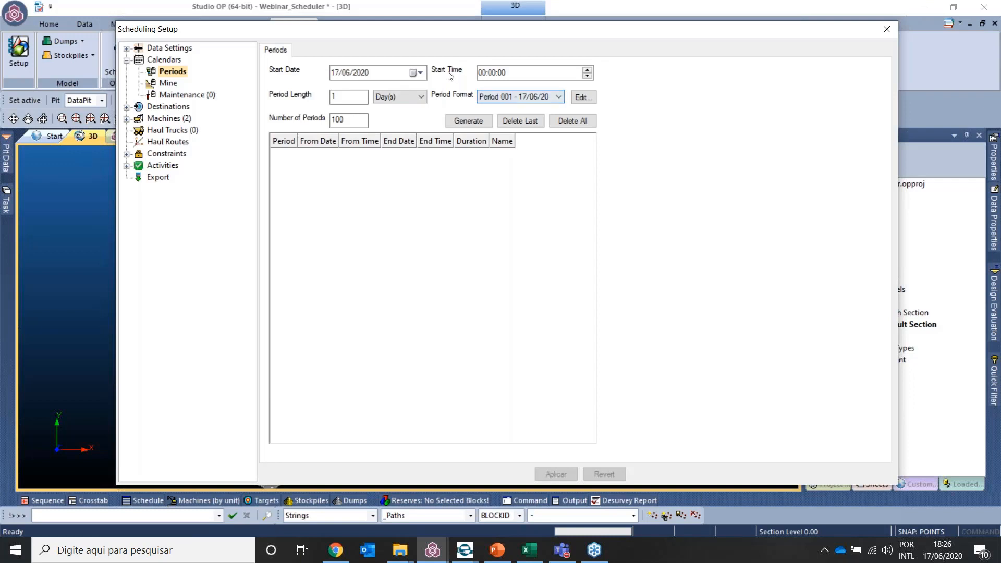
click(415, 72)
click(420, 92)
click(420, 92)
click(420, 92)
click(420, 91)
click(420, 92)
click(420, 92)
click(420, 91)
click(420, 92)
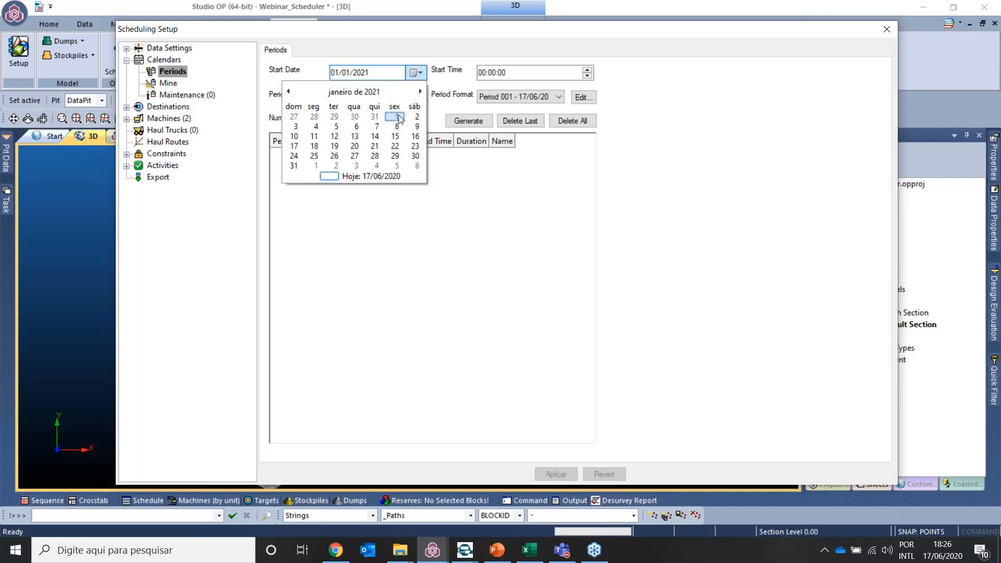
click(398, 117)
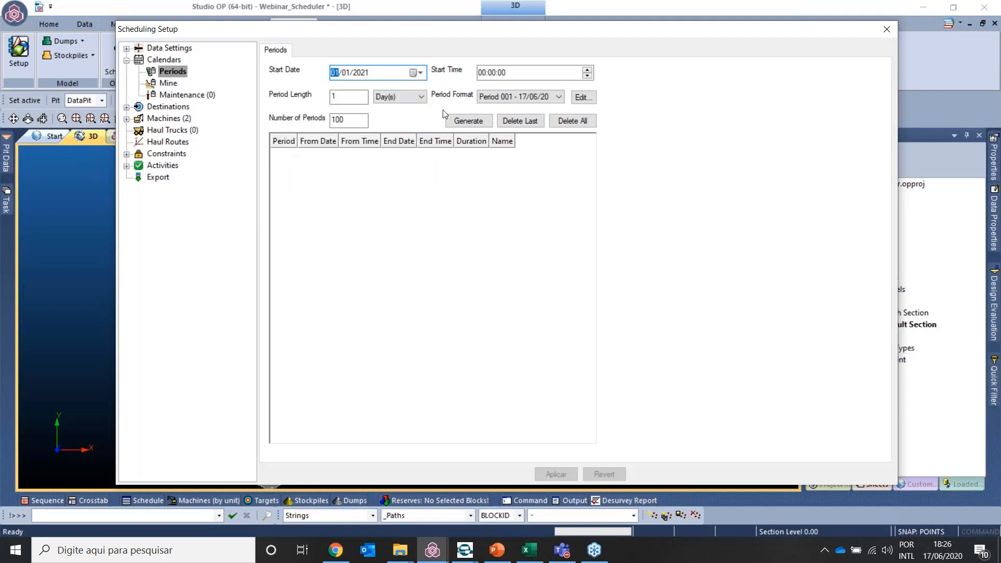
- Generate 12 calendar periods, each with a length of 1 month
click(356, 98)
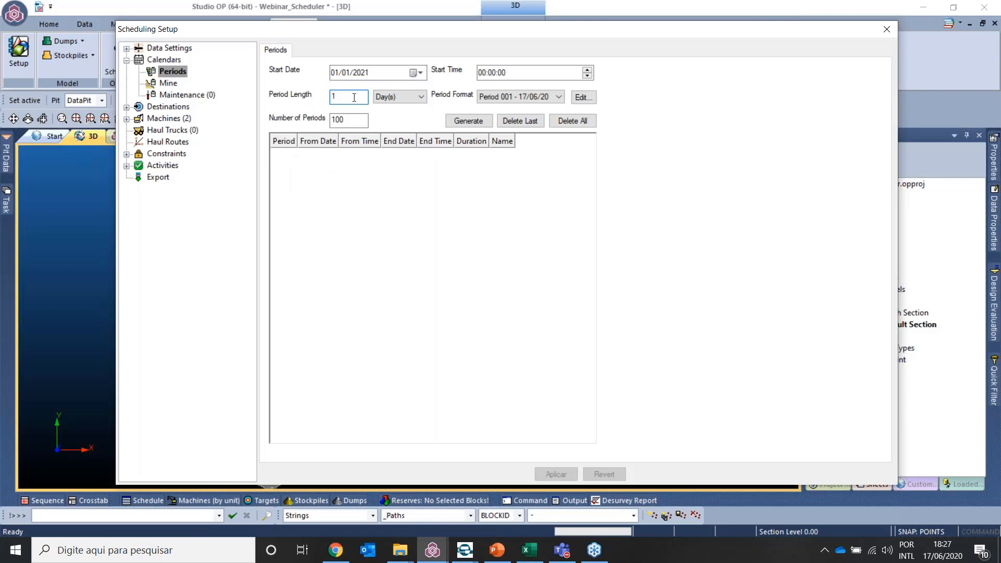
click(403, 98)
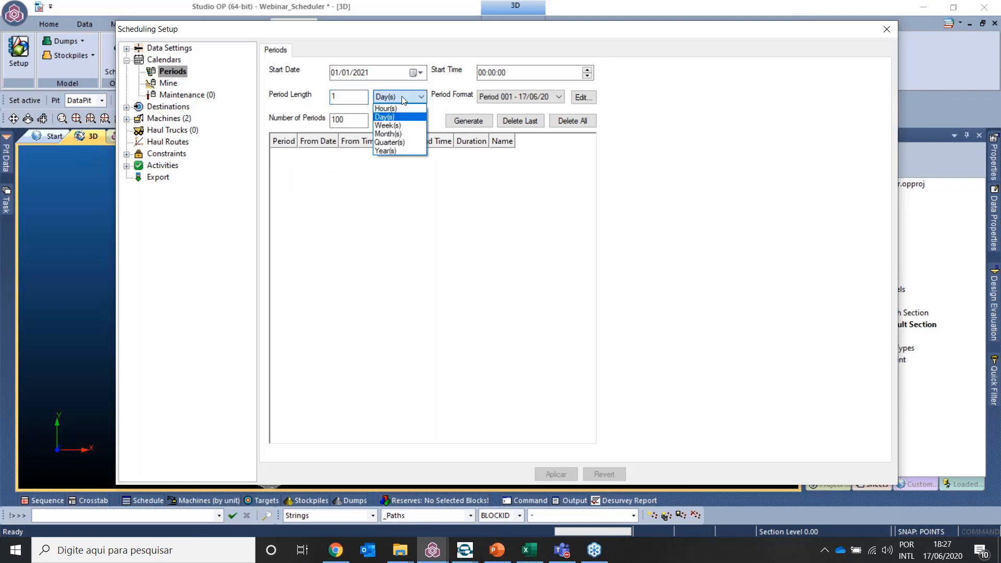
click(403, 134)
drag(364, 120, 310, 122)
text(12)
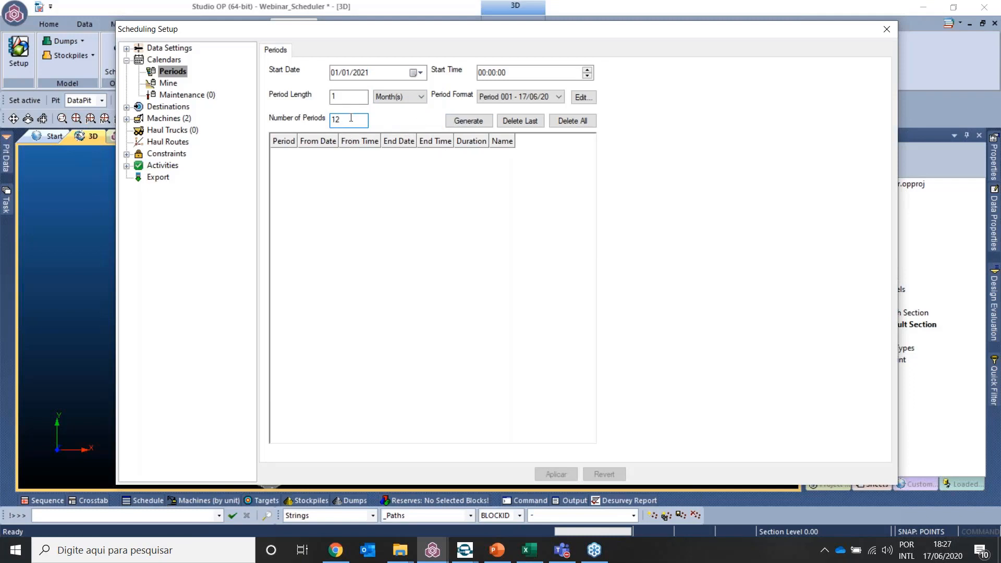
click(454, 123)
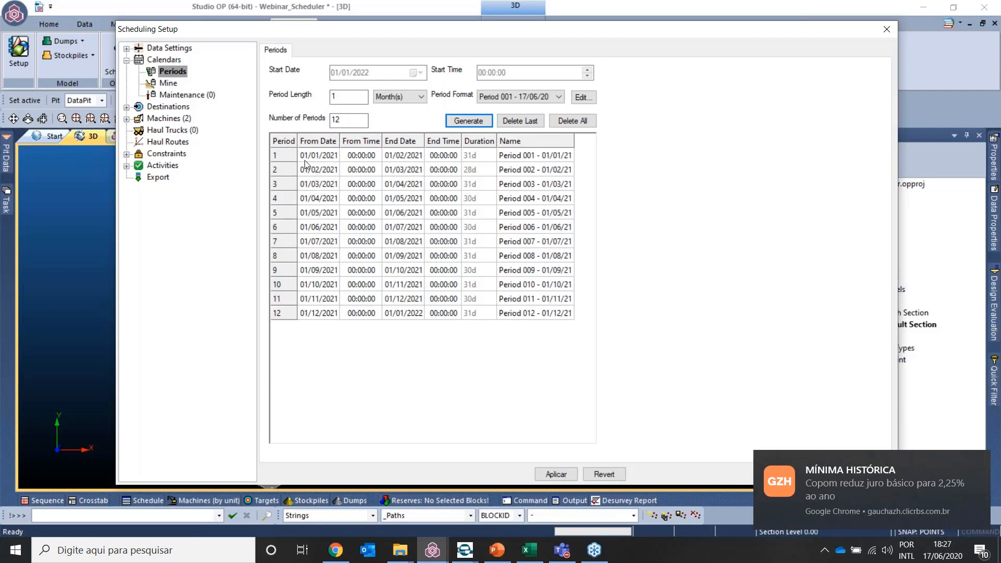
- Save the generated periods and go to the mine calendar, dismissing the browser notification
click(284, 155)
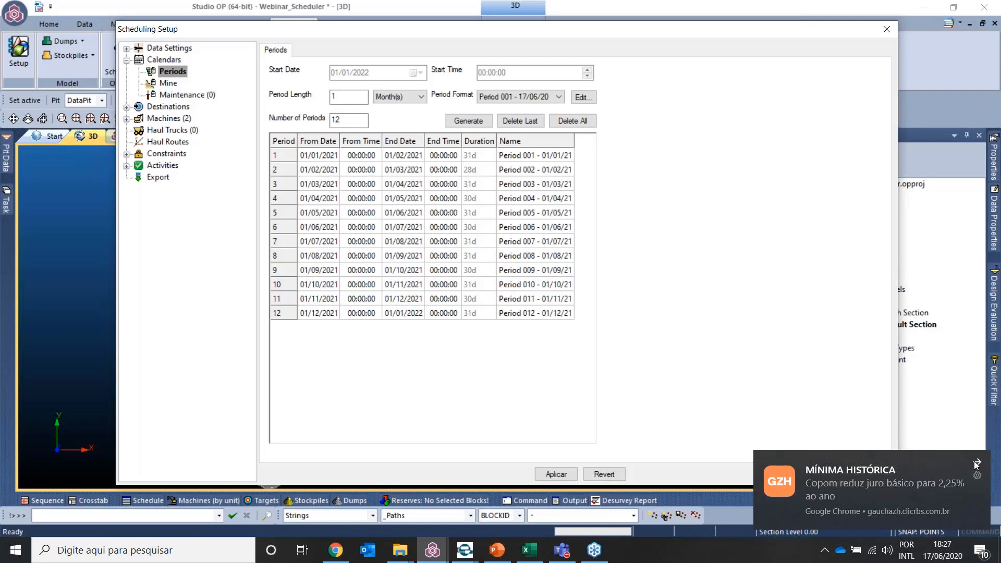
click(976, 463)
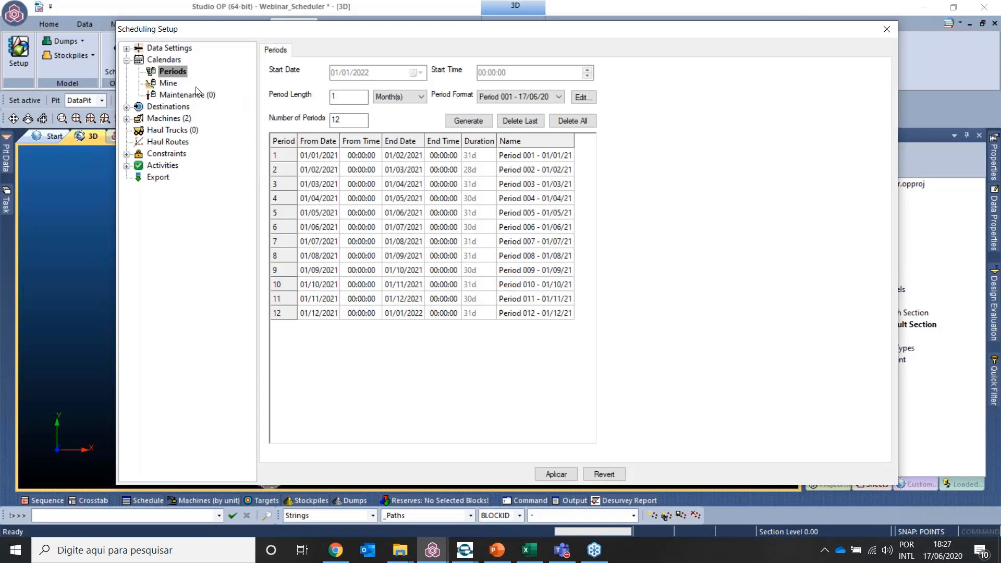
click(168, 83)
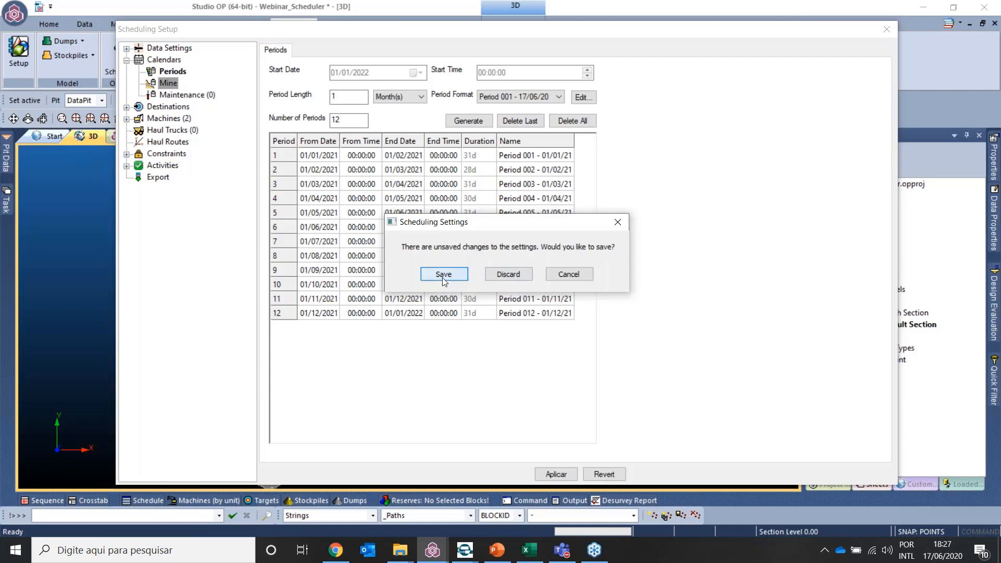
click(443, 277)
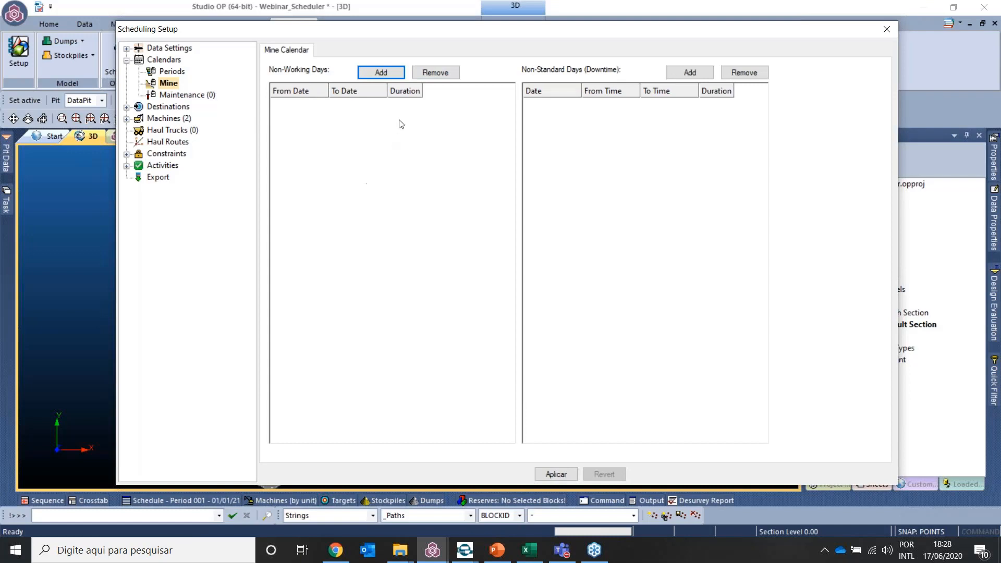
- Add 03/01/2021 as a non-working day in the mine calendar
click(385, 76)
click(507, 229)
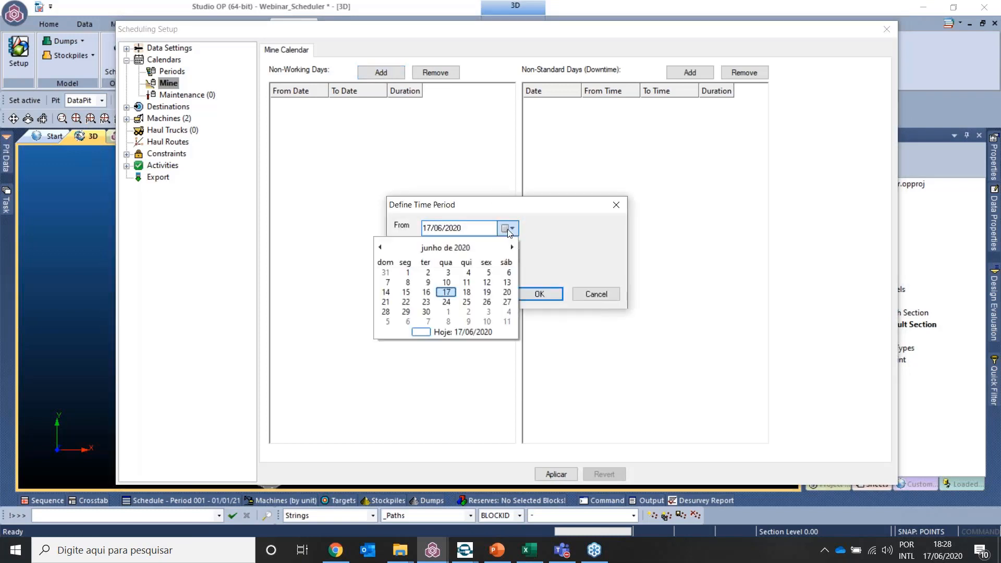
click(510, 247)
click(511, 248)
click(510, 247)
click(511, 248)
click(511, 248)
click(512, 248)
click(512, 249)
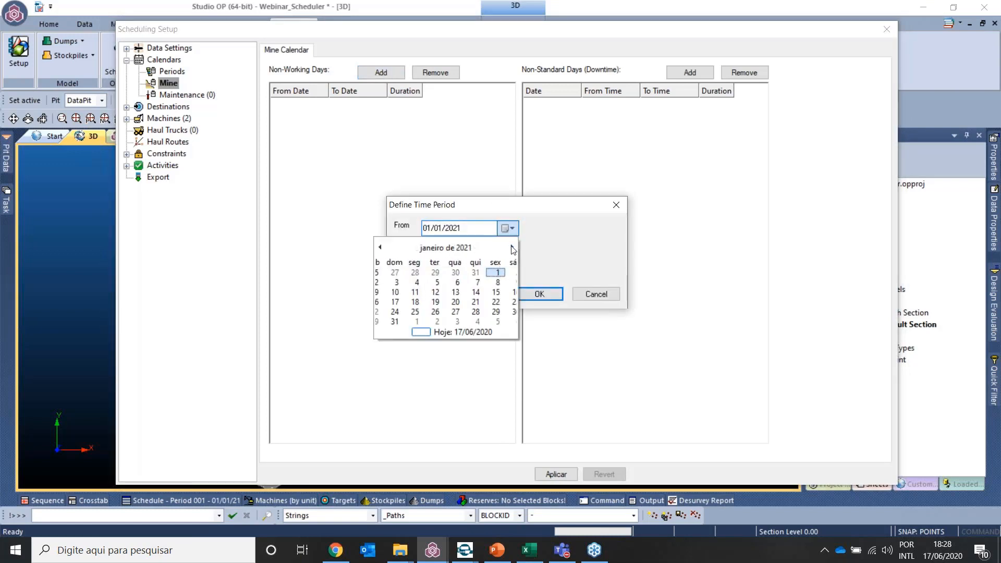
click(392, 283)
click(539, 294)
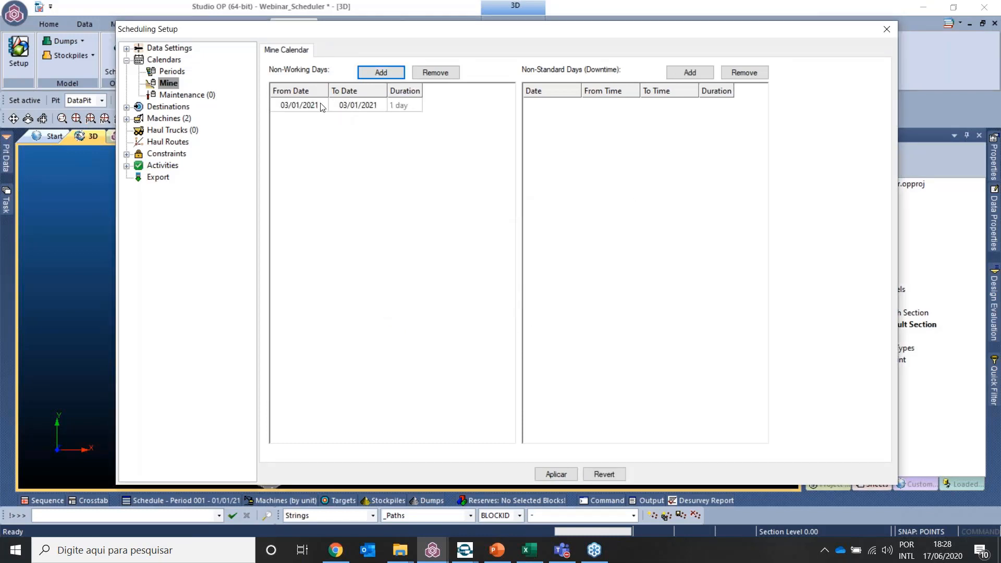
click(303, 107)
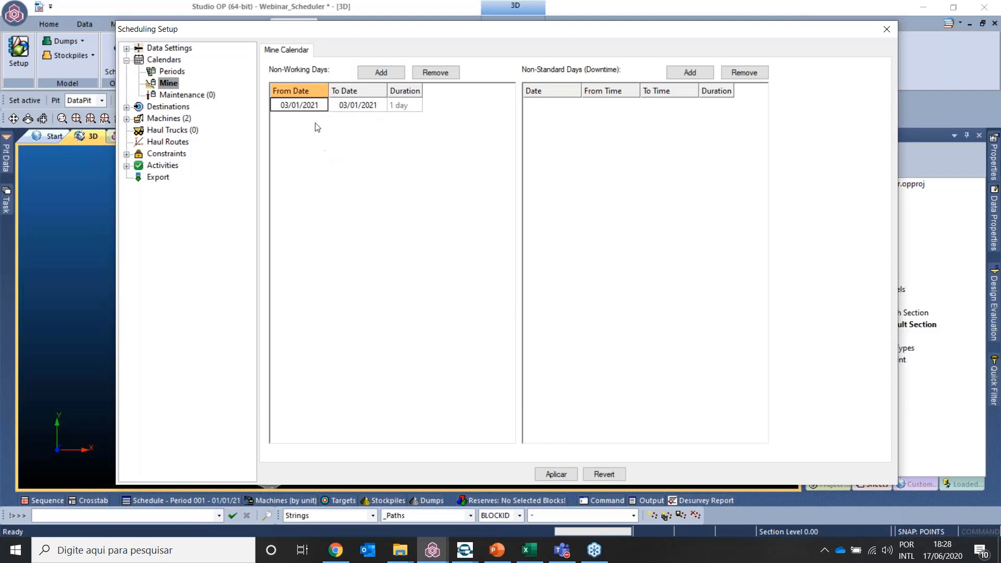
click(343, 108)
drag(310, 109, 406, 109)
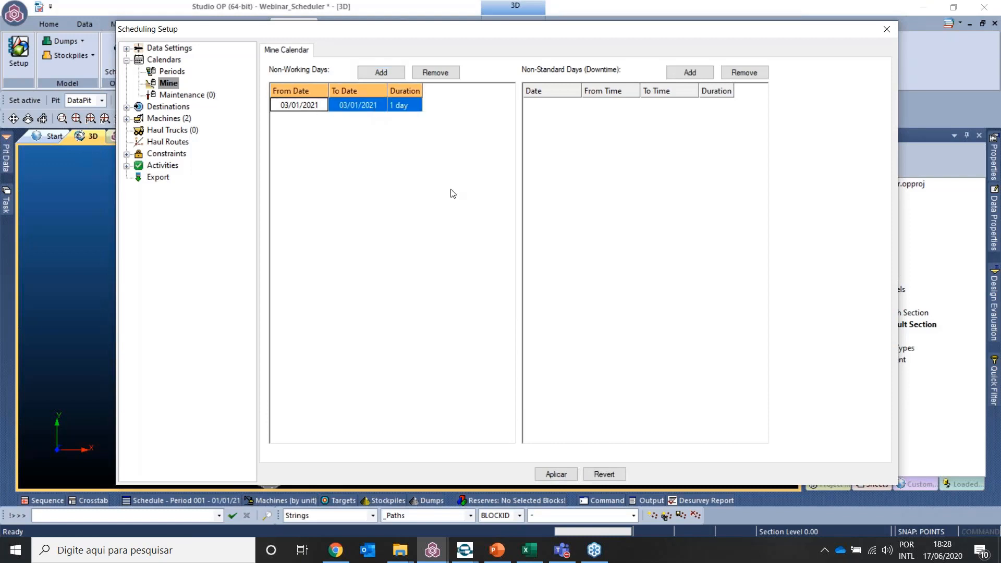
- Switch to the Calendar workbook in Excel and examine the weekly date formula and the non-working day rows on the Mine sheet
click(530, 551)
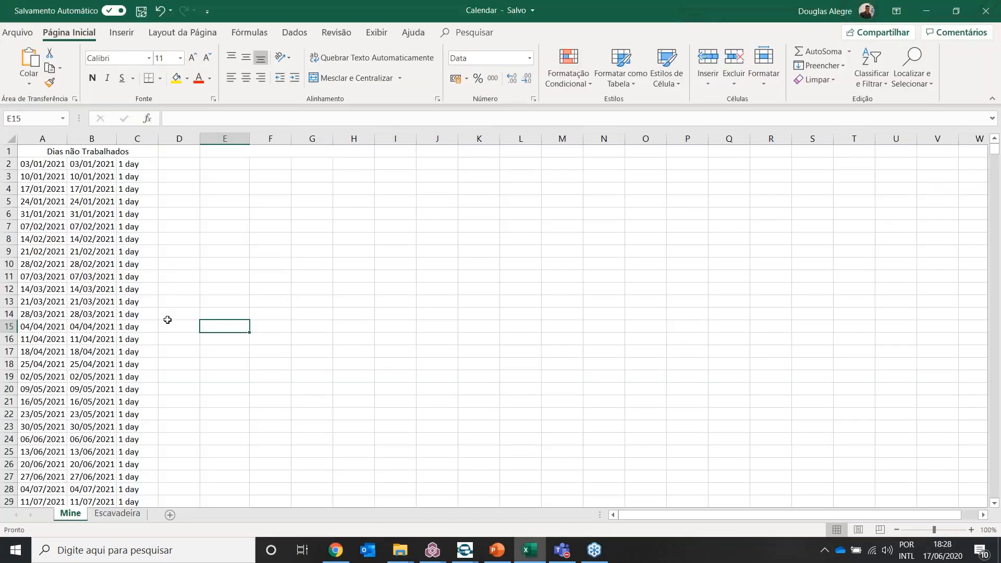
click(42, 164)
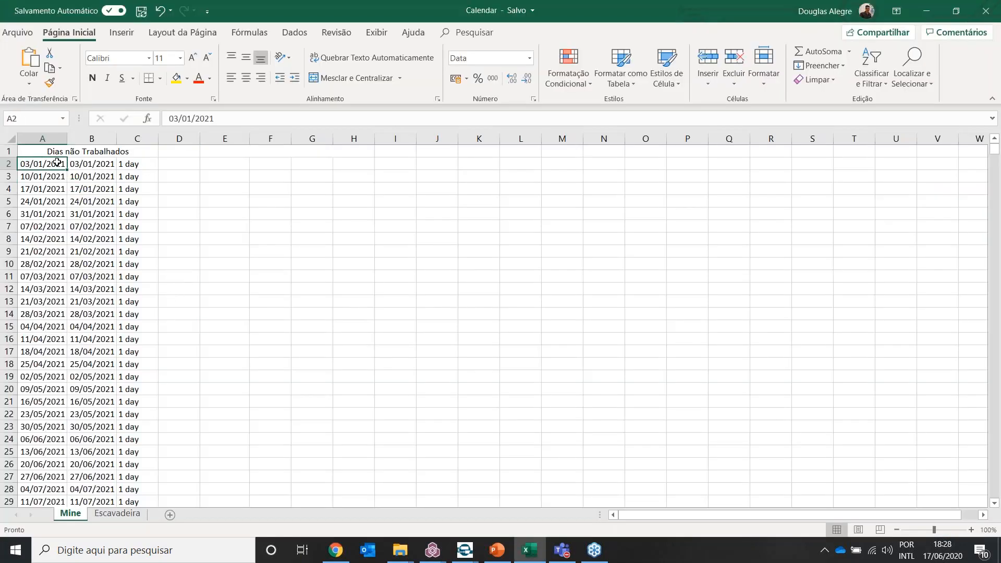
click(49, 178)
double_click(49, 178)
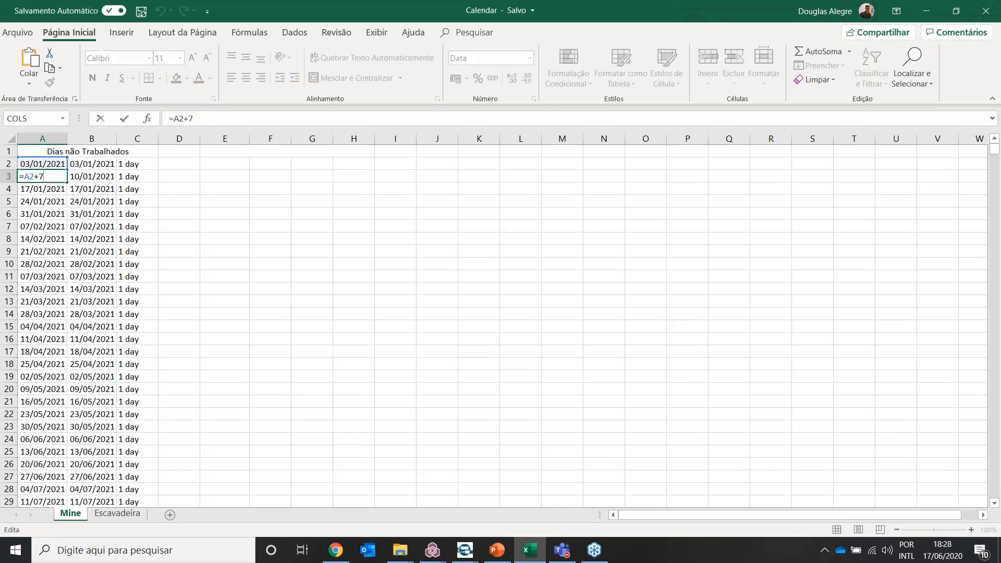
key(Return)
click(142, 180)
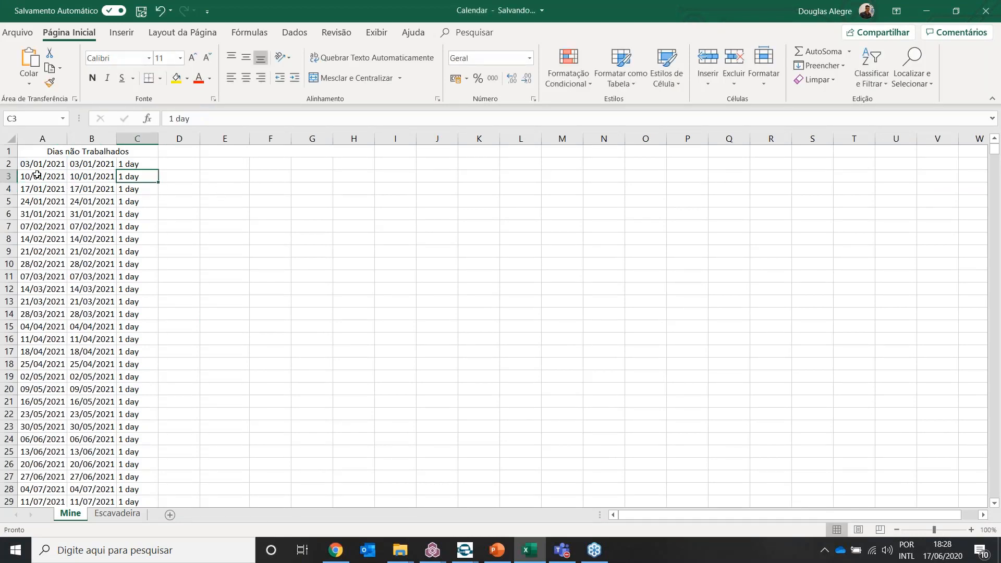
scroll(170, 245, down, 4)
scroll(169, 245, up, 4)
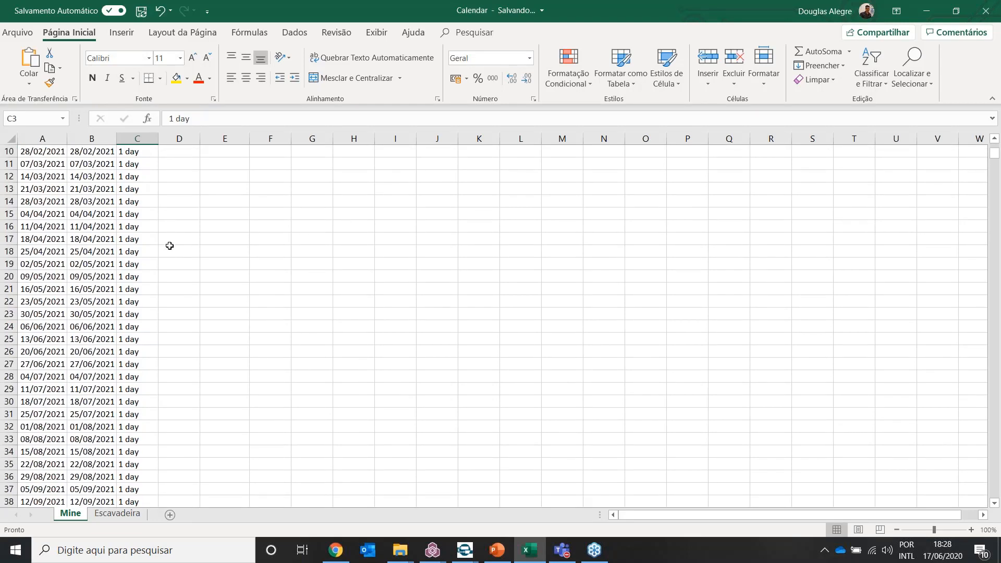
- Copy all non-working day rows on the Mine sheet, from 03/01/2021 to 26/12/2021, without the header
drag(39, 165, 143, 164)
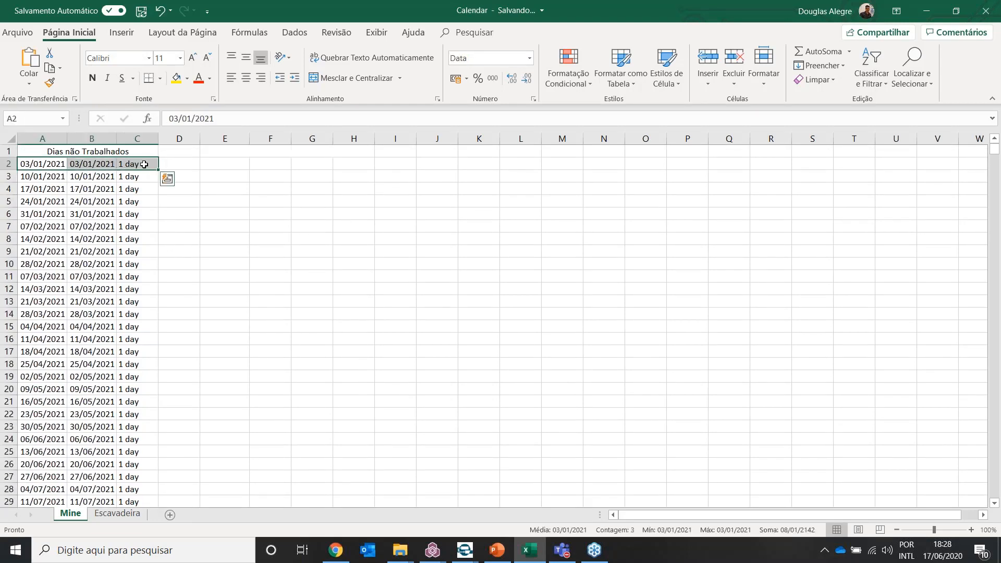
key(ctrl+shift+Down)
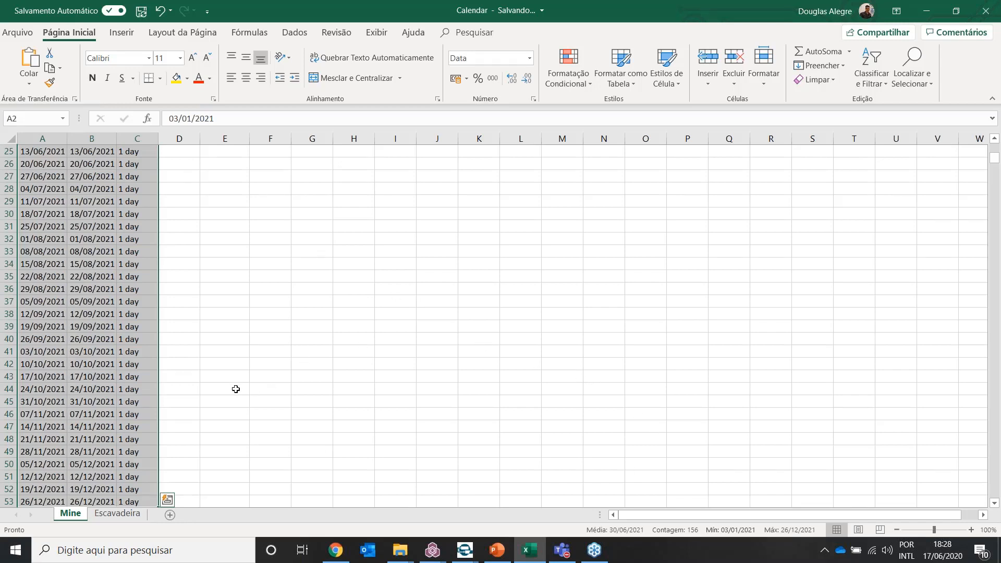
scroll(236, 389, up, 8)
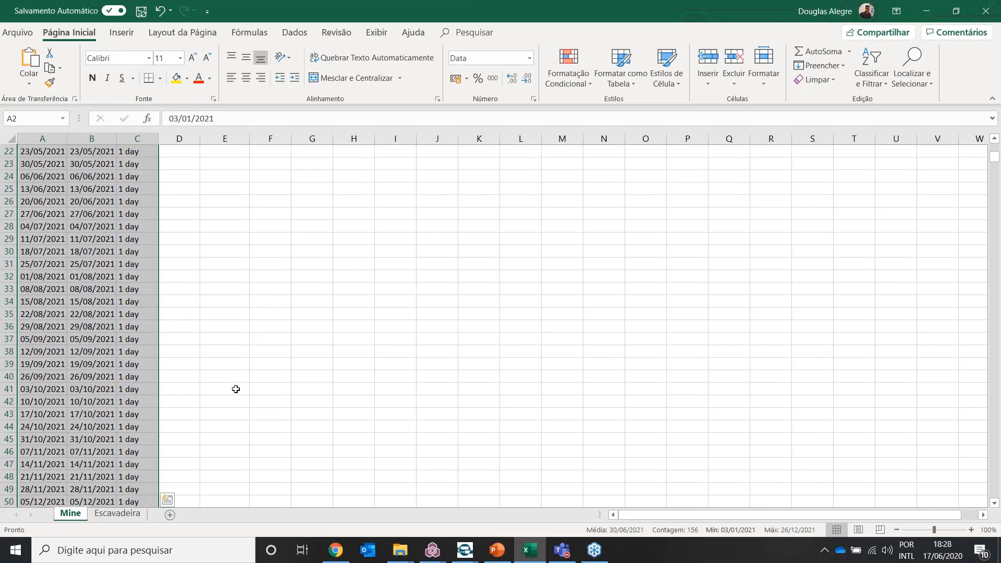
scroll(215, 299, down, 13)
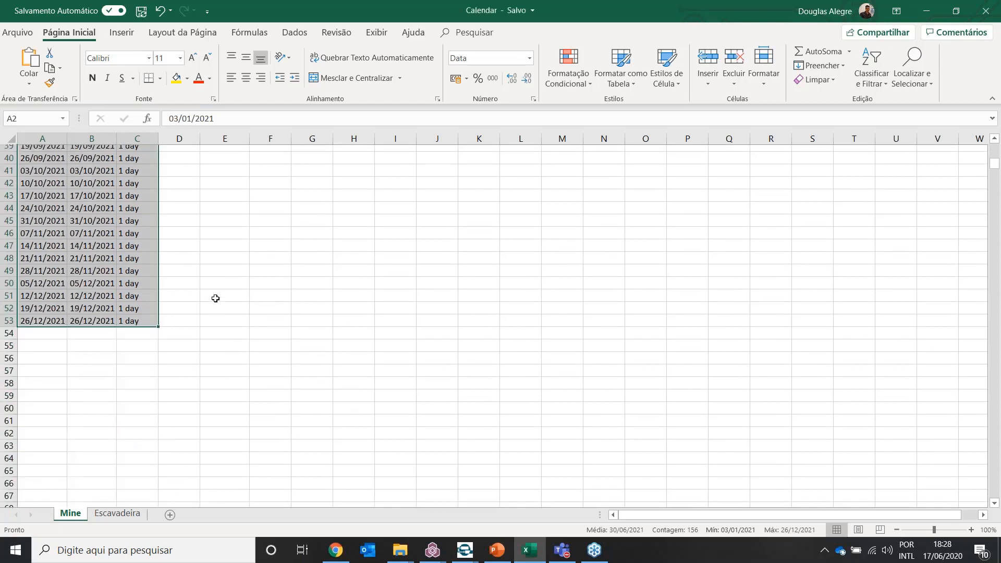
scroll(216, 298, up, 12)
scroll(216, 298, up, 1)
key(ctrl+c)
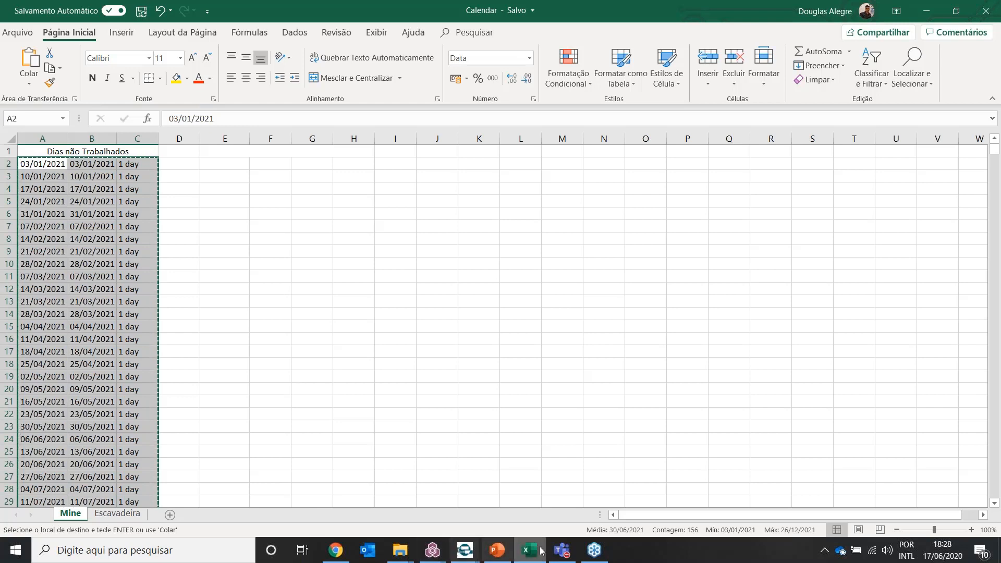
- Switch back to Studio OP, paste the copied rows into the mine calendar's non-working days starting at the first date, and apply them
click(432, 550)
click(452, 529)
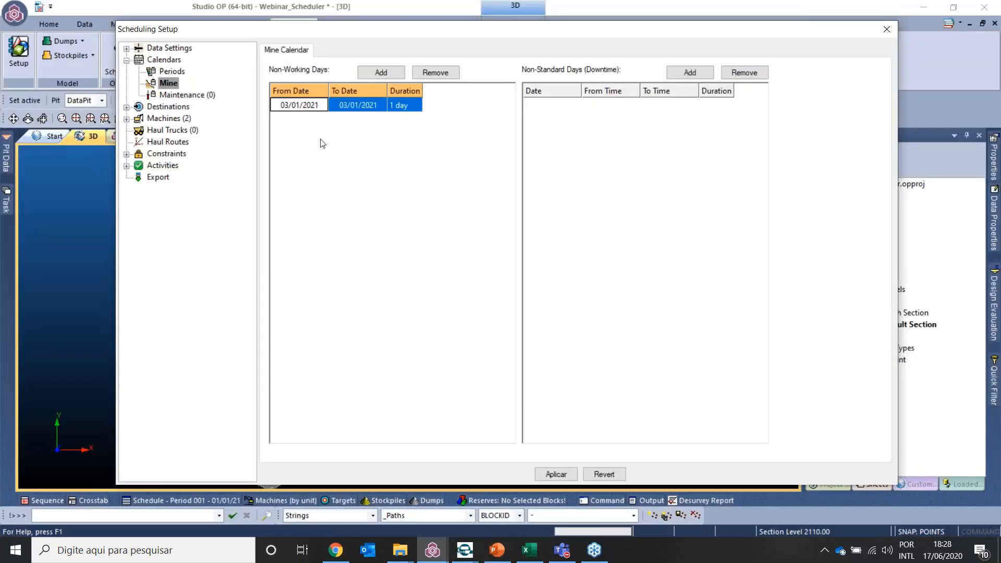
click(352, 107)
click(394, 110)
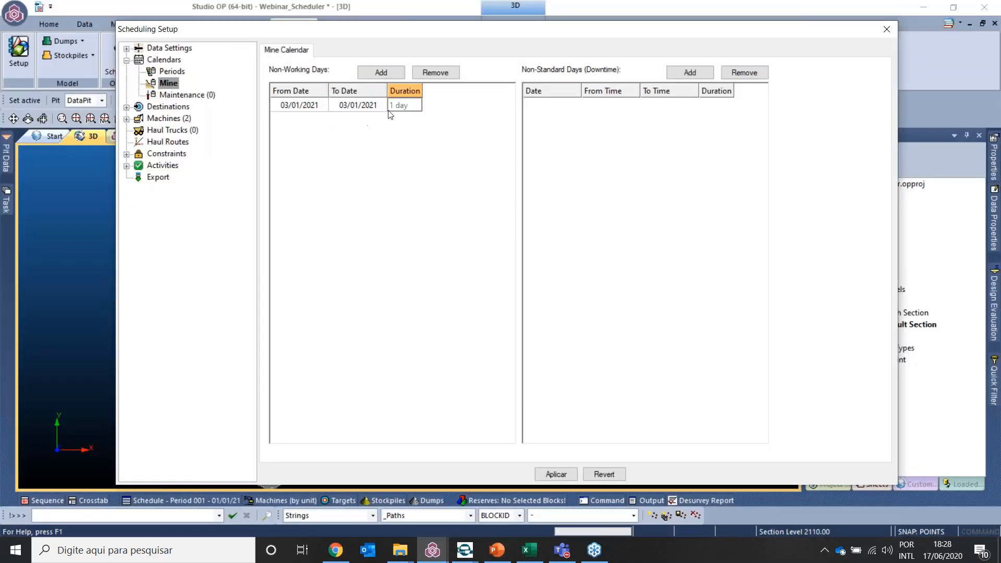
click(312, 108)
key(ctrl+v)
drag(509, 171, 461, 146)
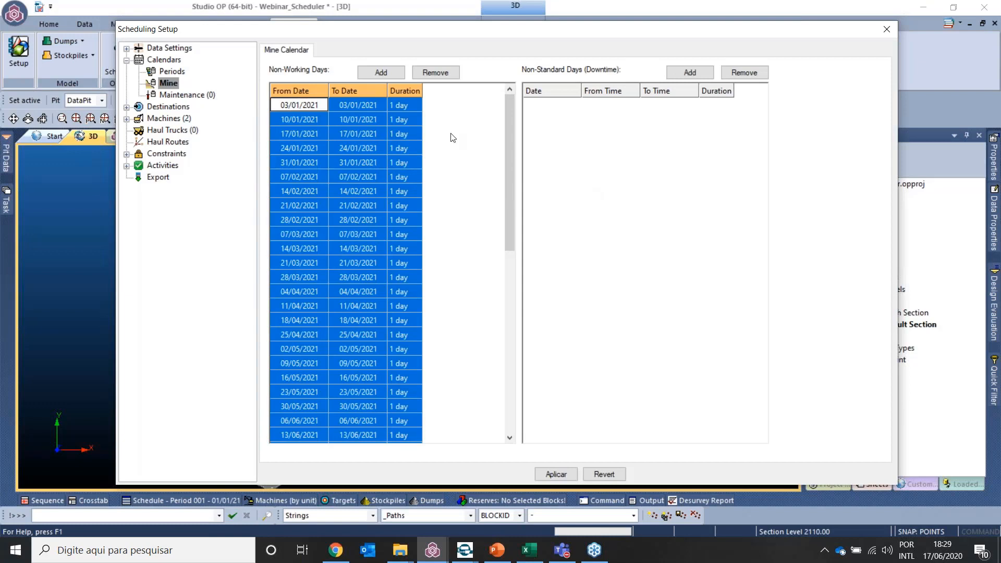
click(555, 473)
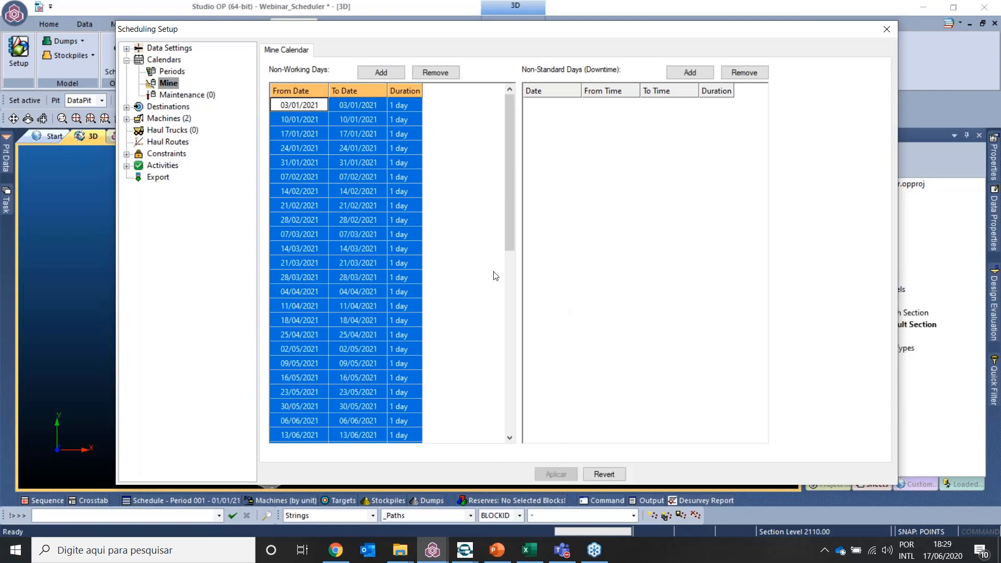
- Create a new maintenance calendar and name it Escavadeira
click(190, 96)
right_click(190, 97)
click(205, 102)
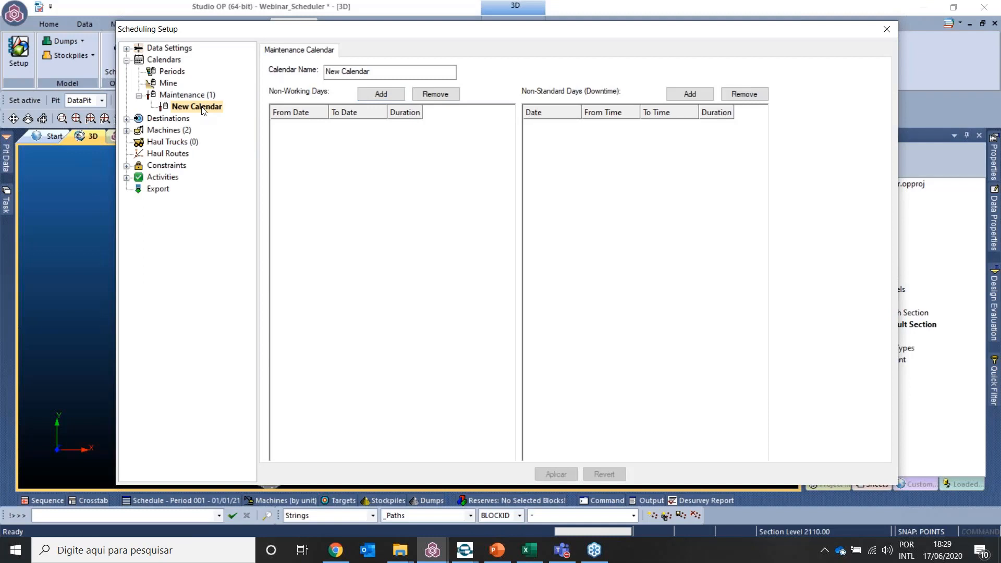
click(403, 71)
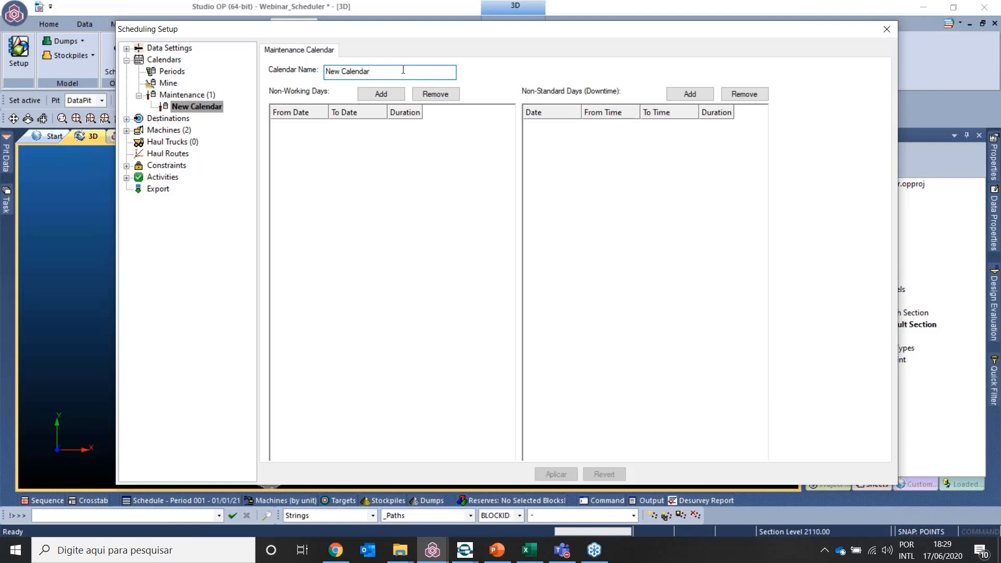
drag(403, 70, 327, 69)
text(Escavadeira)
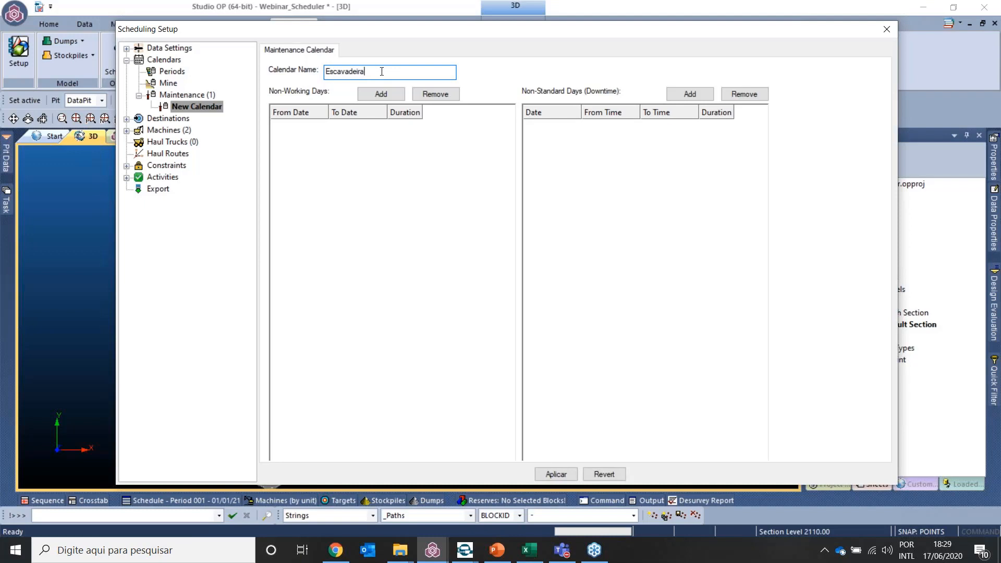
click(383, 174)
- Add a non-standard downtime on 15/01/2021 from 08:00:00 to 10:00:00 to the Escavadeira maintenance calendar
click(694, 98)
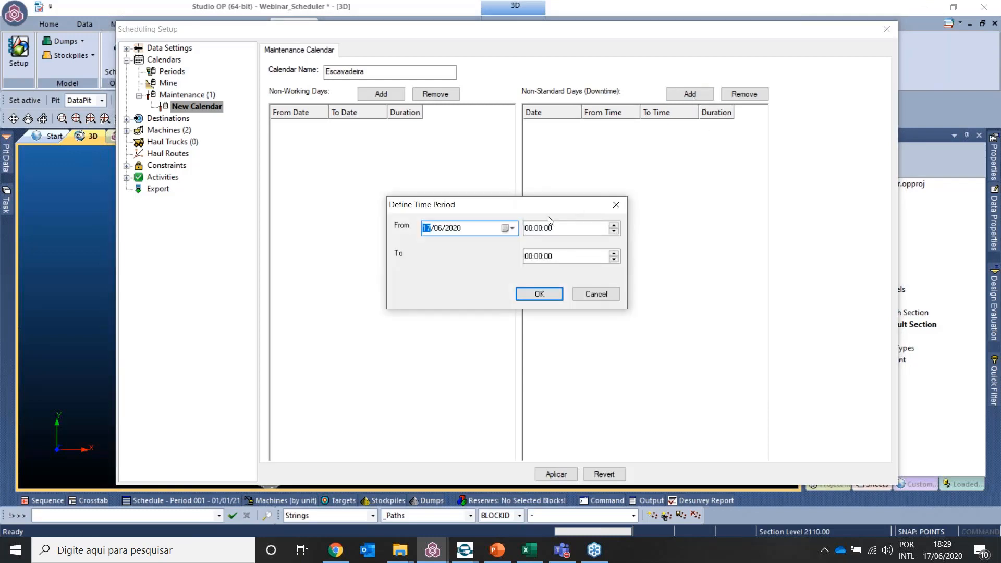
click(512, 229)
click(512, 247)
click(512, 247)
click(512, 247)
click(512, 247)
click(512, 247)
click(512, 247)
click(512, 247)
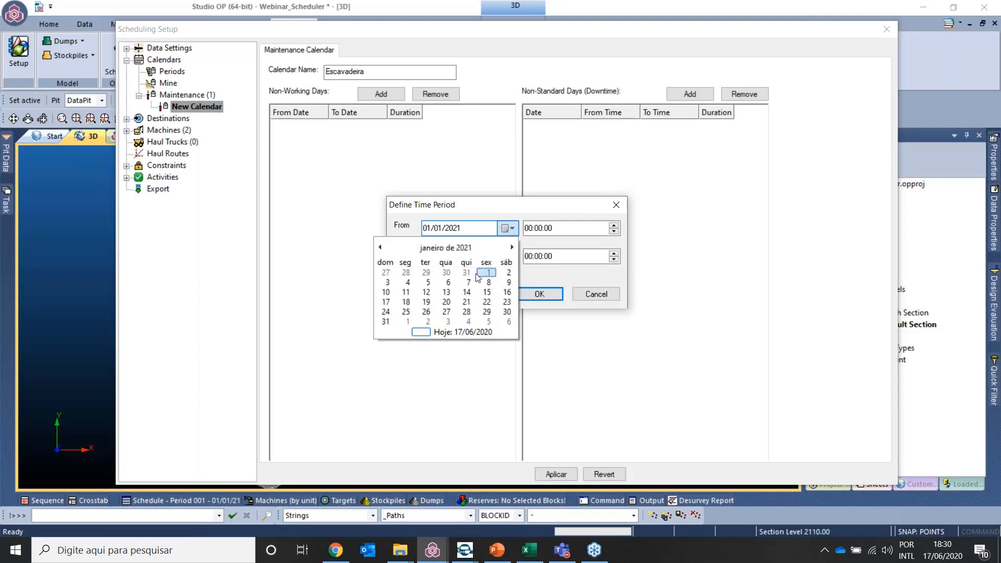
click(485, 292)
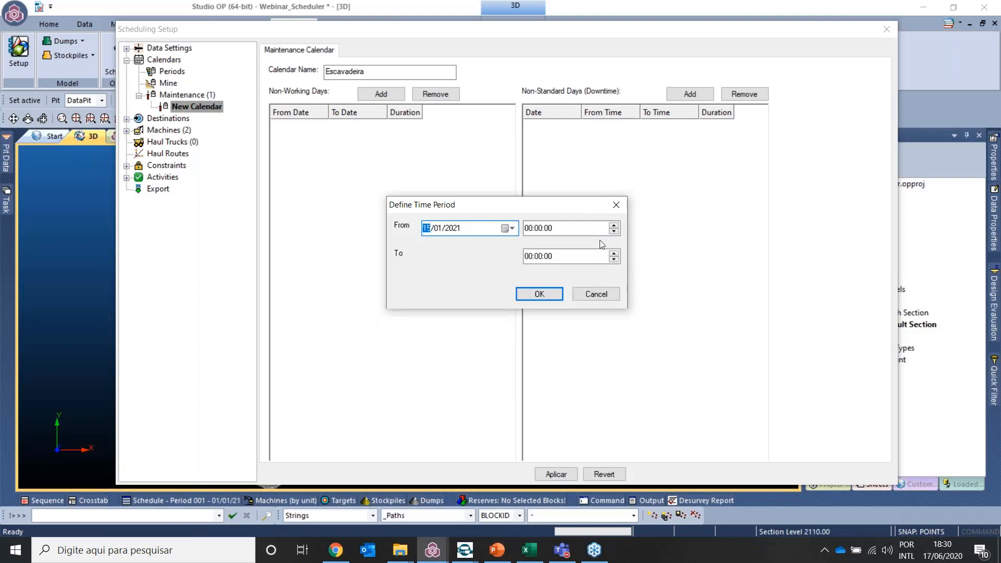
click(532, 230)
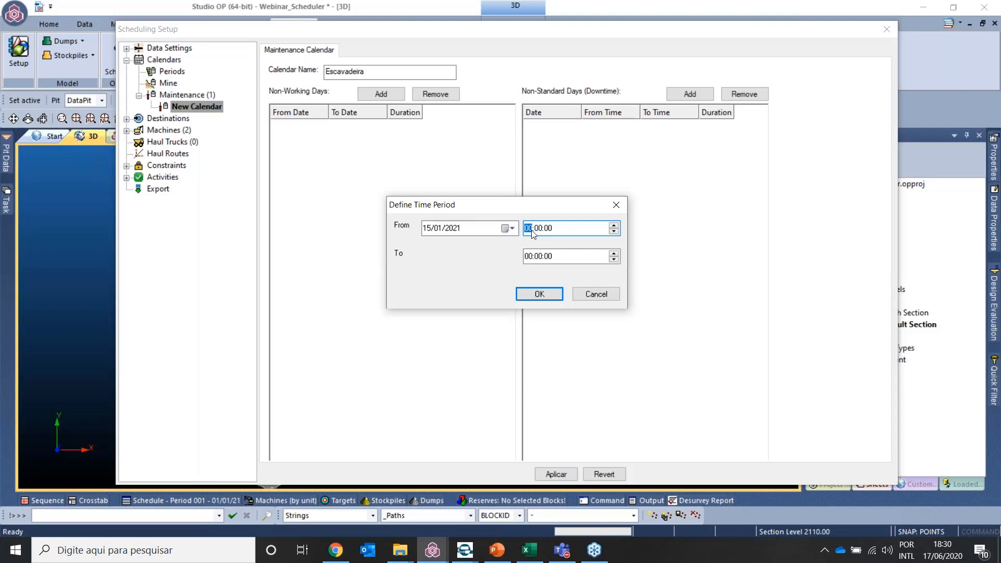
click(530, 258)
click(542, 294)
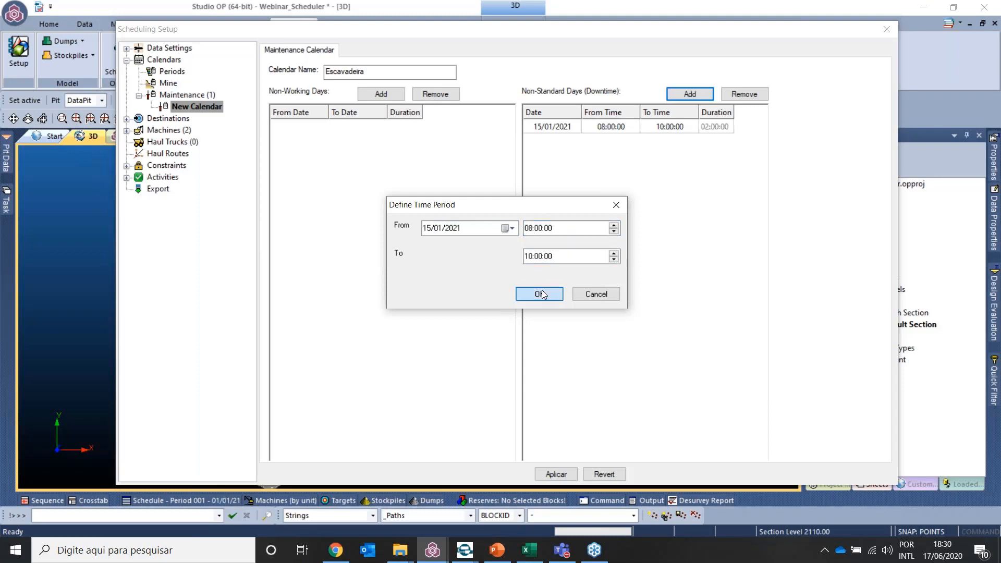
drag(563, 130, 717, 133)
- Switch to the Calendar workbook in Excel and examine the maintenance dates, their interval formula and the times on the Escavadeira sheet
click(529, 550)
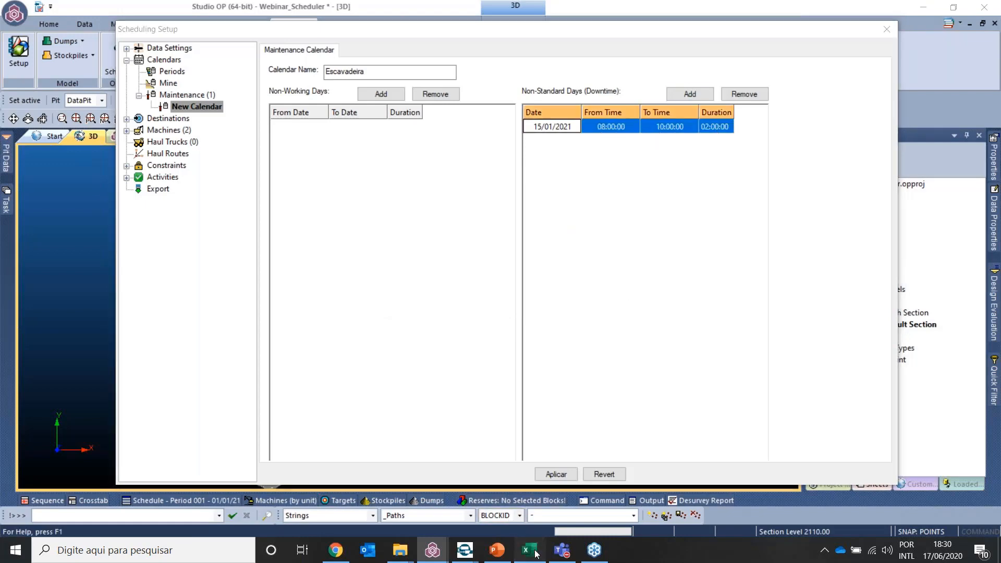
click(117, 514)
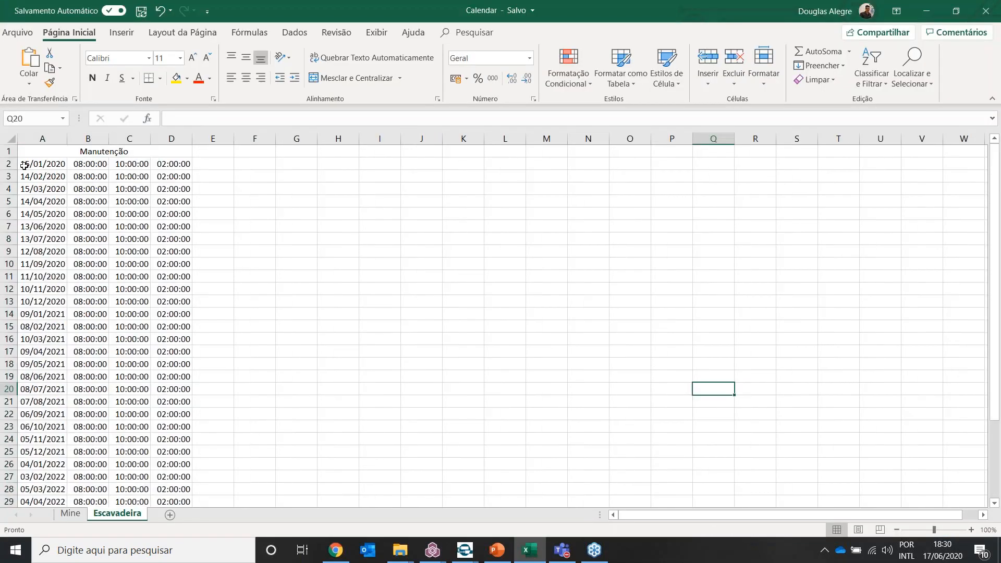
click(24, 165)
click(254, 188)
drag(31, 164, 182, 164)
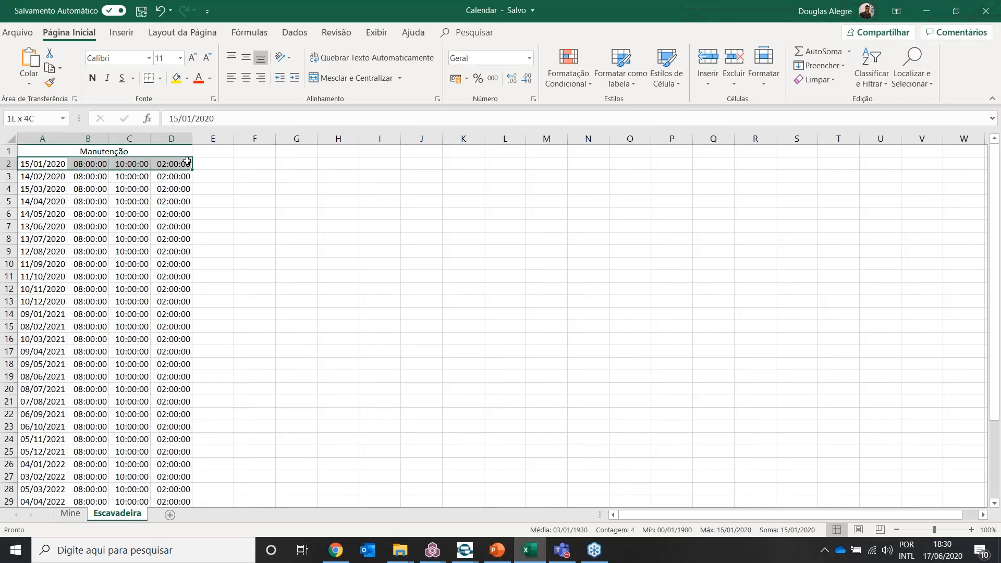
double_click(34, 176)
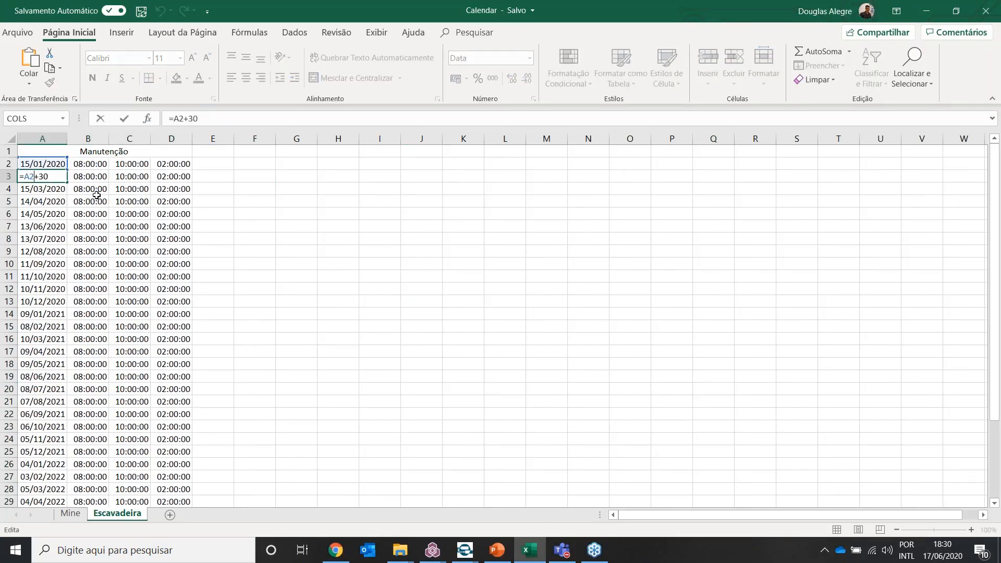
key(ctrl+Return)
click(45, 164)
drag(71, 169, 187, 176)
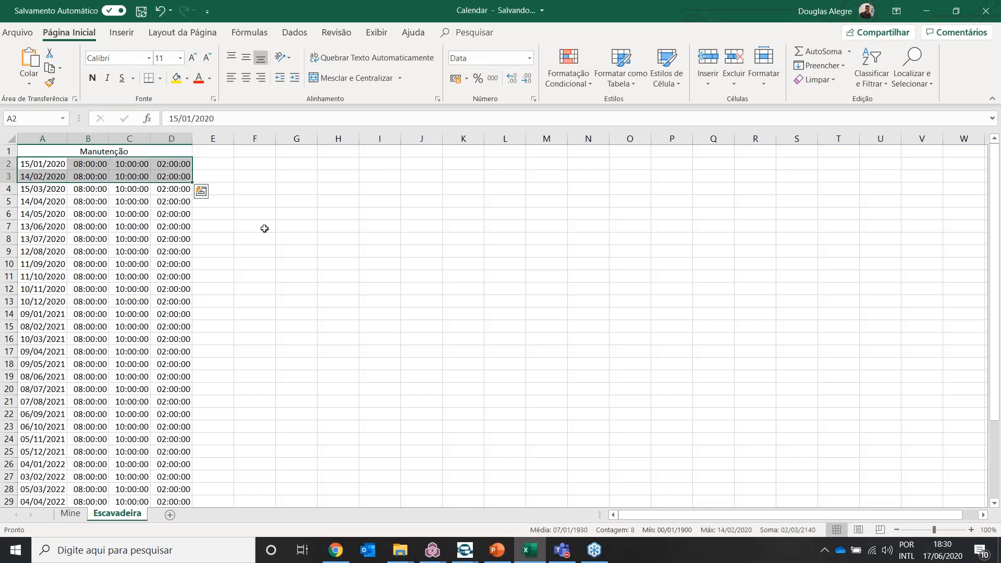
click(254, 226)
drag(66, 162, 188, 176)
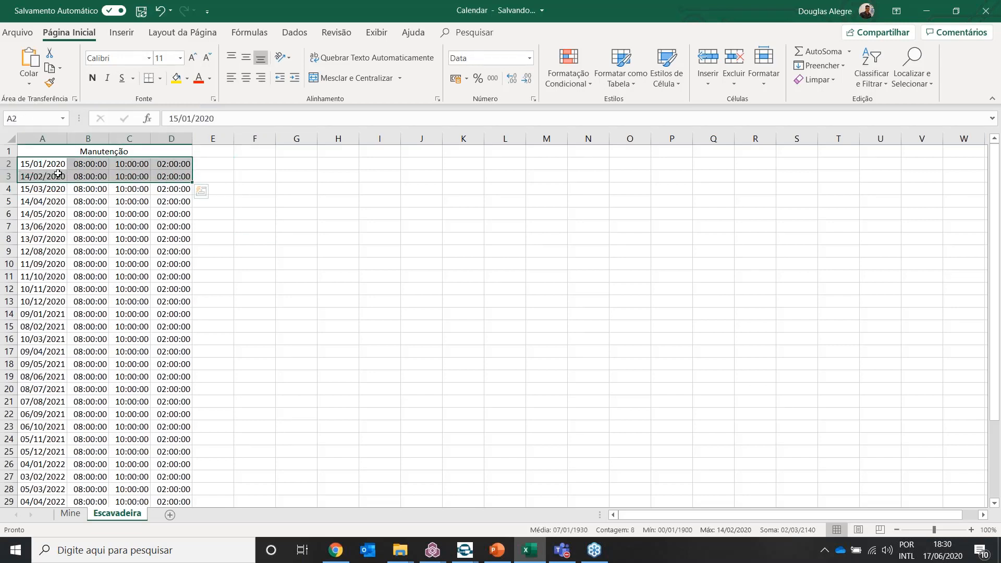
click(295, 193)
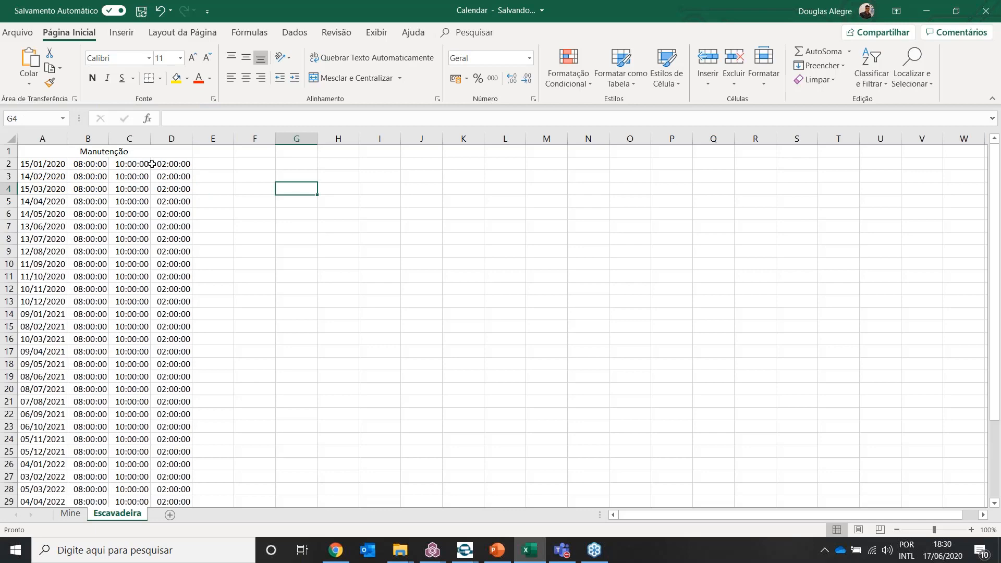
drag(37, 164, 177, 164)
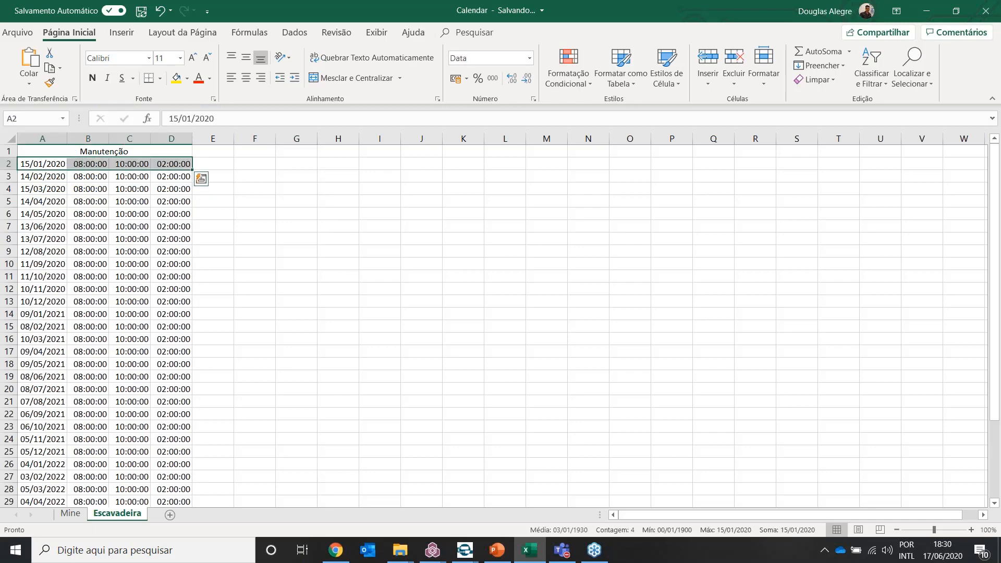
- Copy all maintenance rows from the Escavadeira sheet, starting at row 2, and switch back to Studio OP
key(ctrl+shift+Down)
key(ctrl+c)
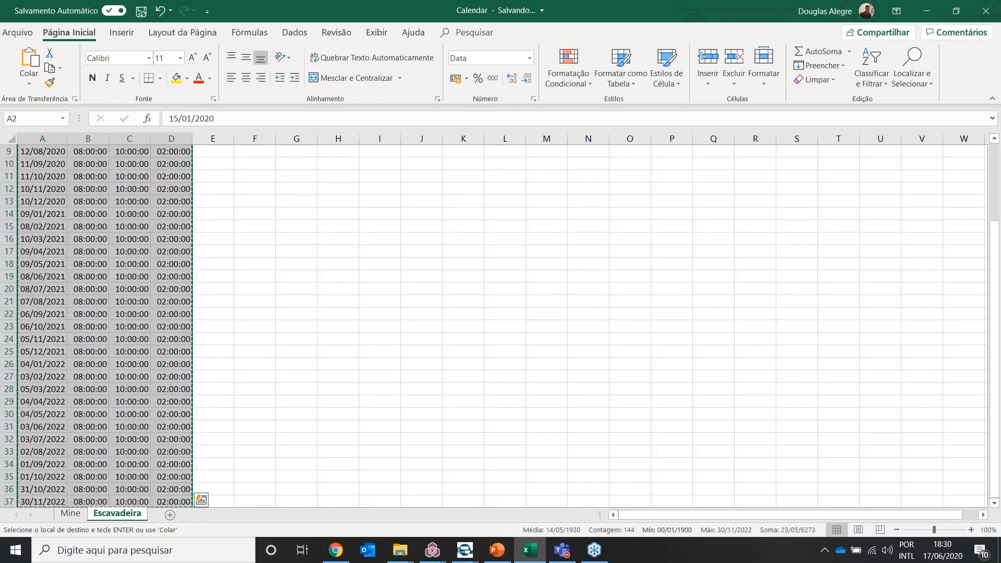
click(433, 550)
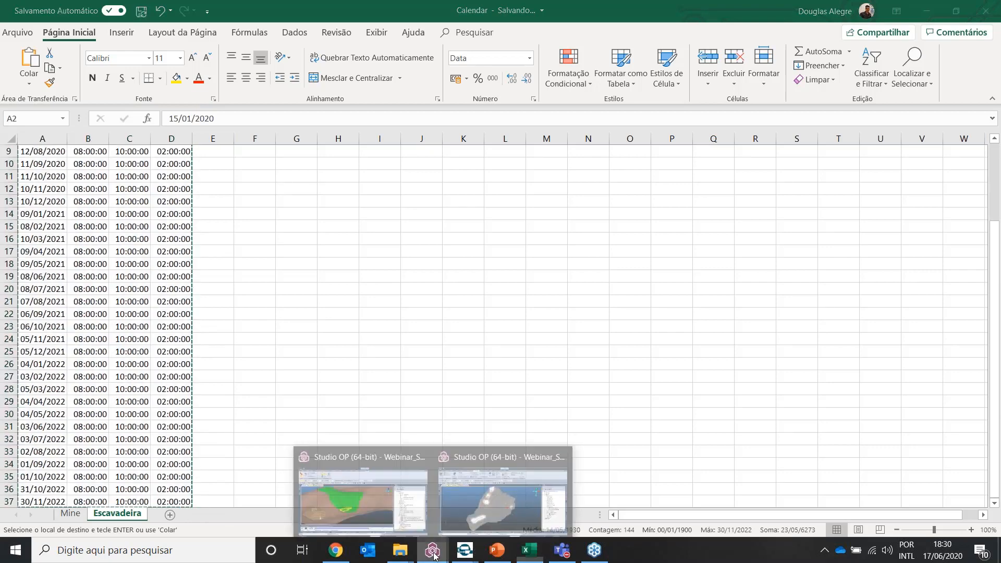
click(496, 500)
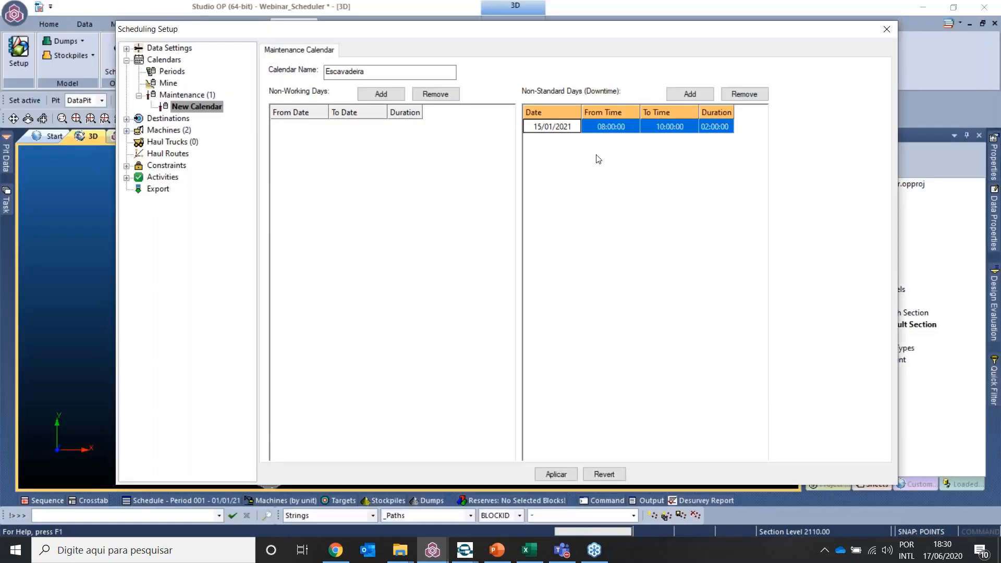
- Paste the copied rows into the Escavadeira calendar's non-standard downtime days from the first date, apply them and close the scheduling setup
click(696, 131)
click(718, 130)
click(564, 132)
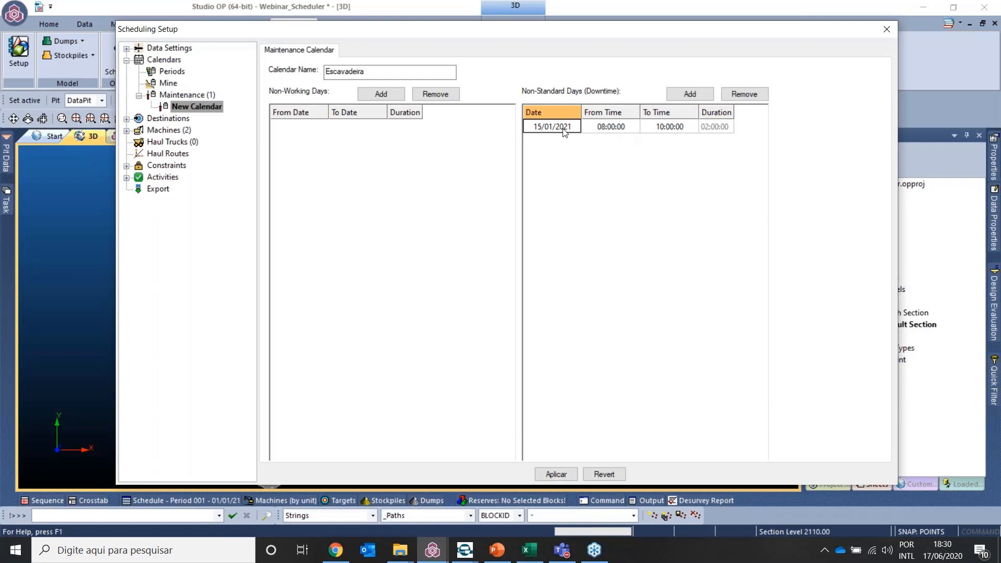
key(ctrl+v)
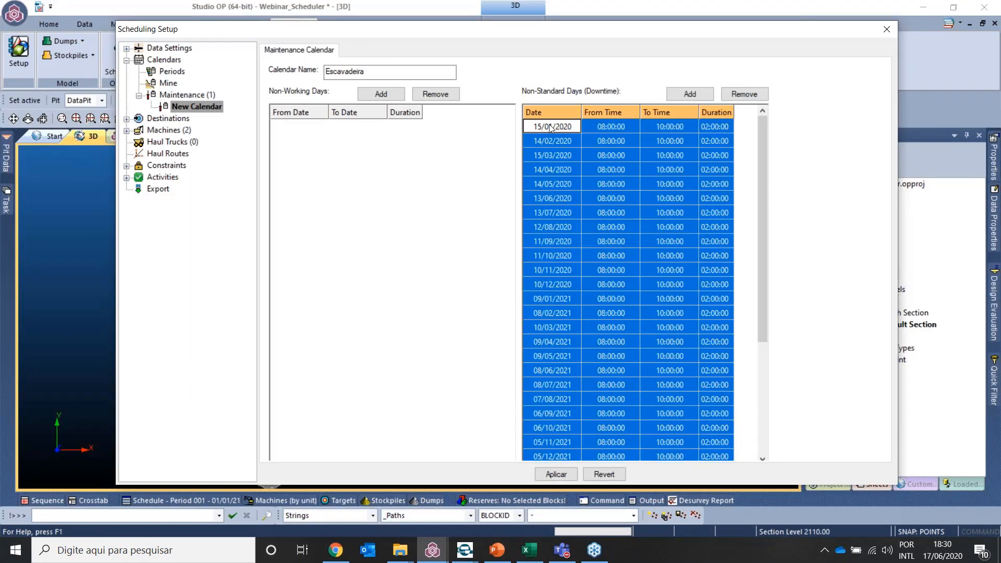
drag(763, 152, 704, 371)
click(556, 474)
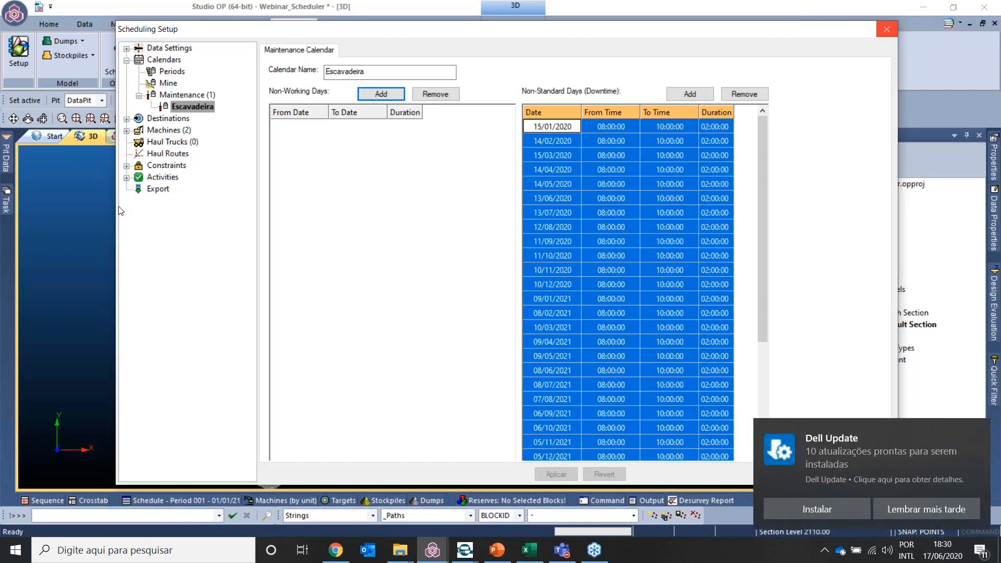
click(979, 433)
click(889, 27)
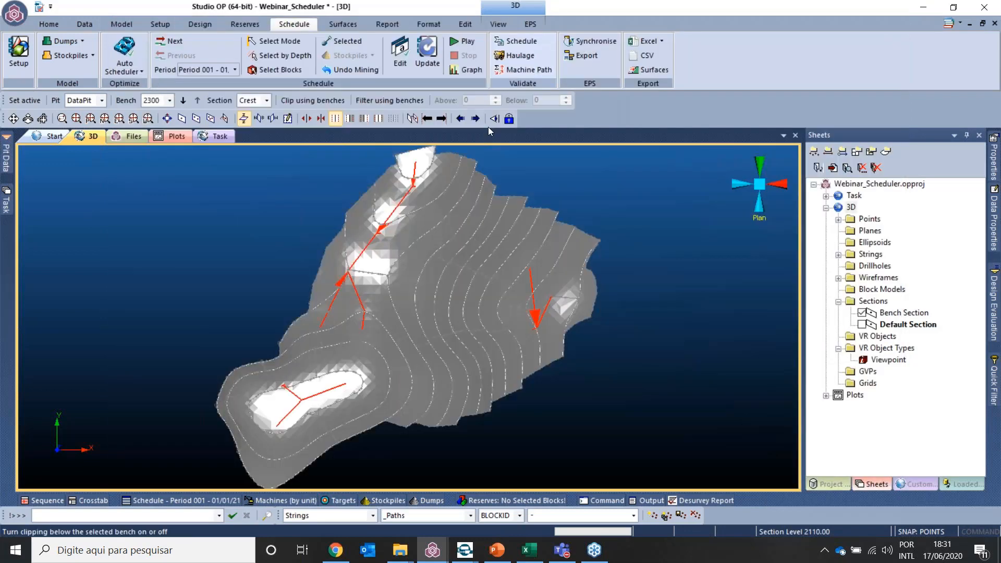
- Hide the Set1_week outlines strings in the 3D view
scroll(488, 280, down, 1)
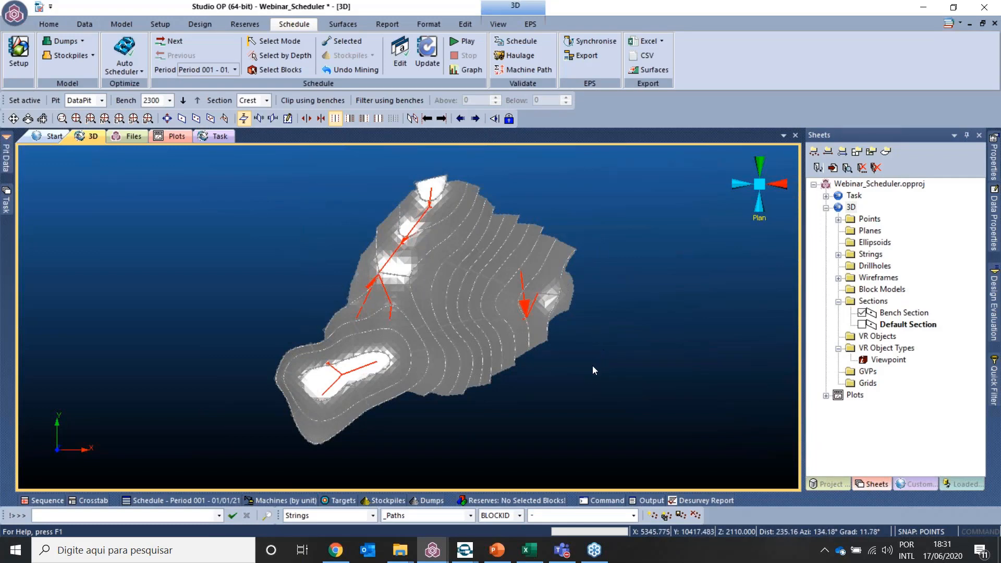
drag(594, 365, 492, 335)
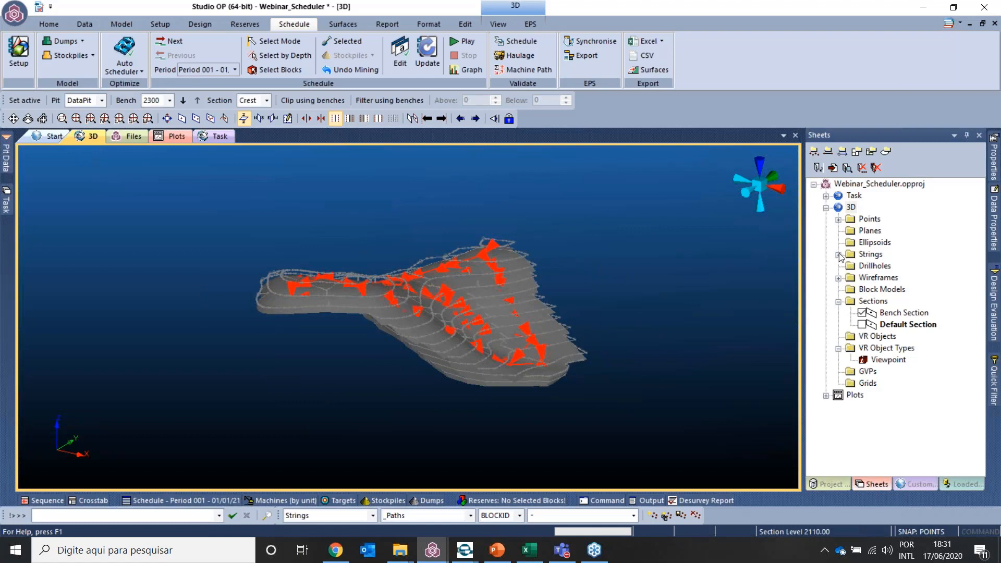
click(838, 255)
click(862, 289)
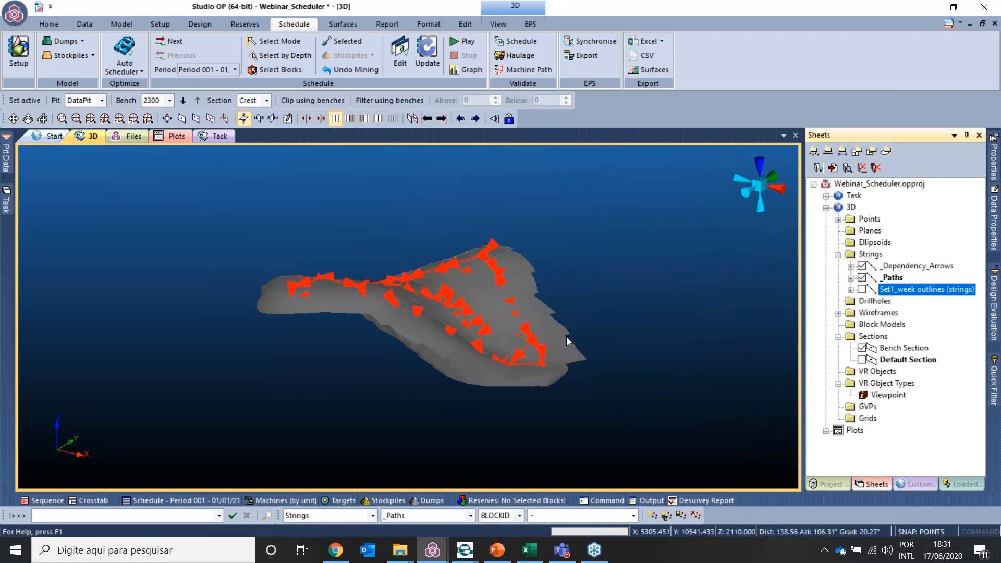
- Hide the _Dependency_Arrows strings, leaving the Set1_week block wireframe displayed
drag(591, 337, 571, 330)
click(862, 266)
click(861, 266)
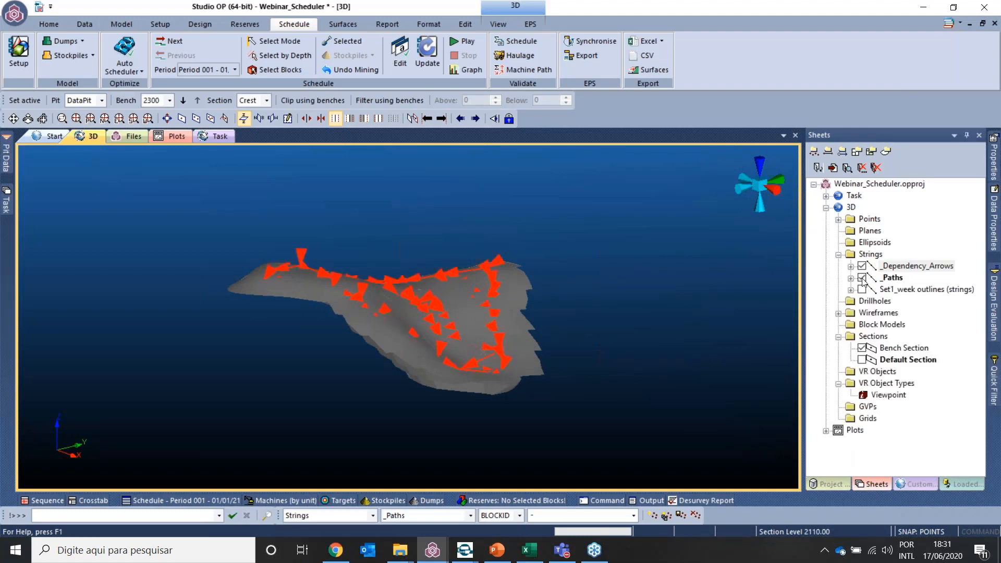
click(837, 313)
click(861, 325)
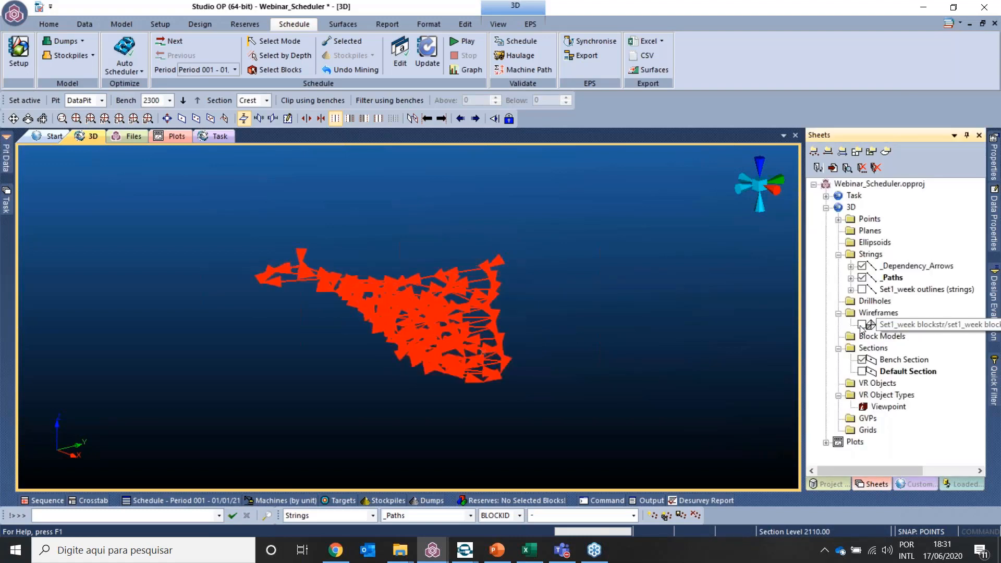
click(862, 325)
click(862, 266)
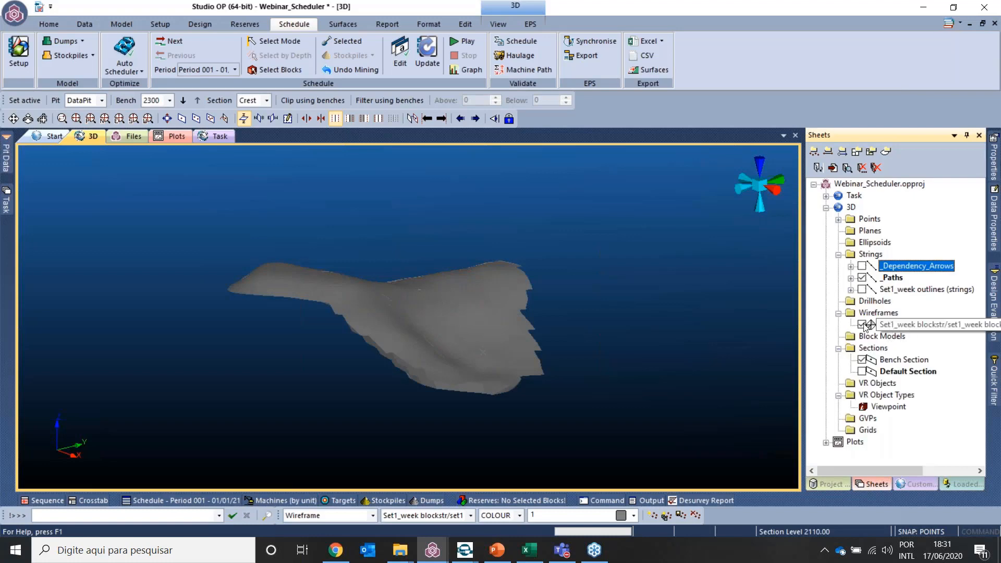
- Give the Set1_week block wireframe a fixed green color, no sequence column and no shiny surface
double_click(865, 325)
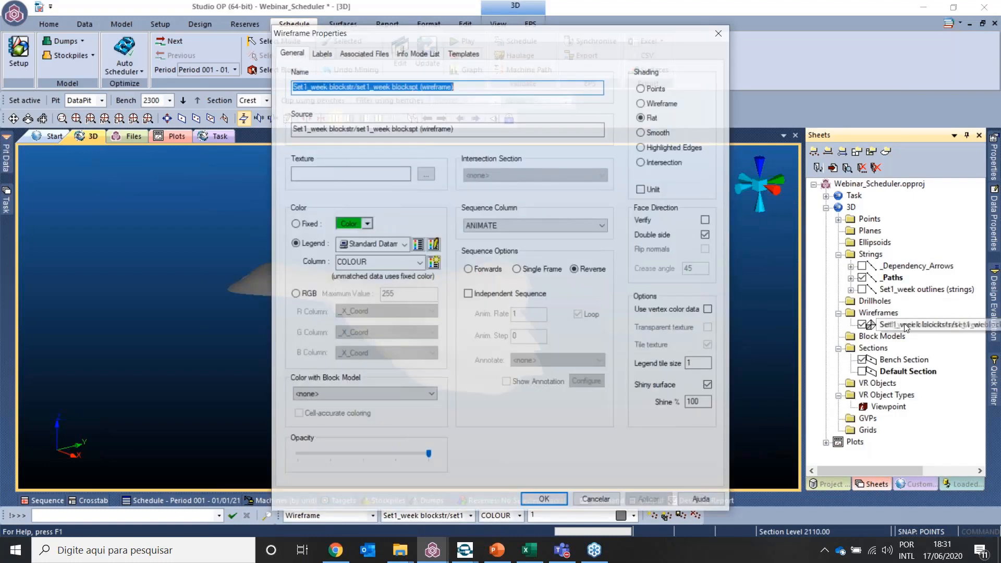
click(295, 223)
click(536, 226)
click(561, 238)
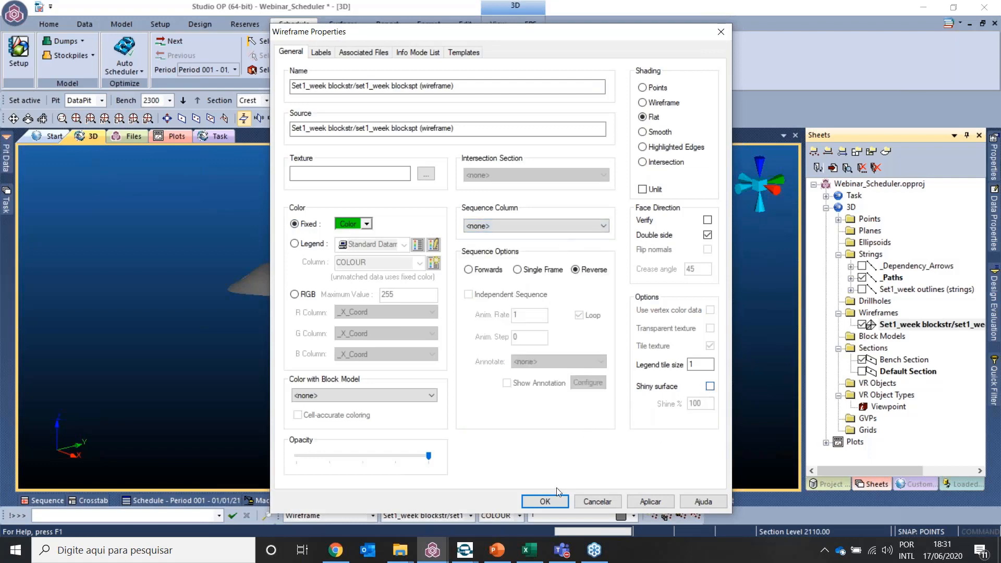
click(554, 503)
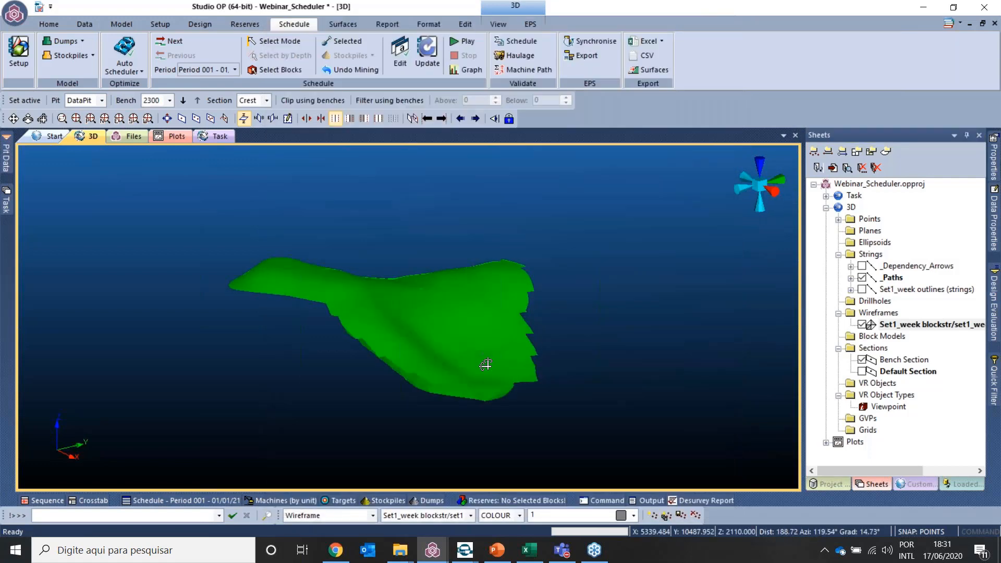
drag(408, 365, 480, 298)
scroll(513, 360, up, 2)
middle_drag(538, 333, 558, 351)
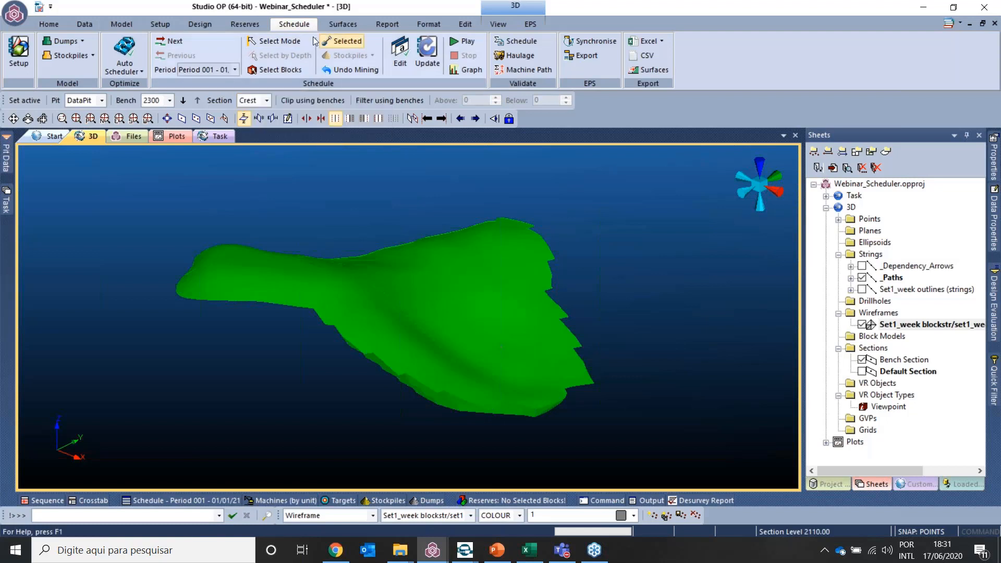
click(318, 104)
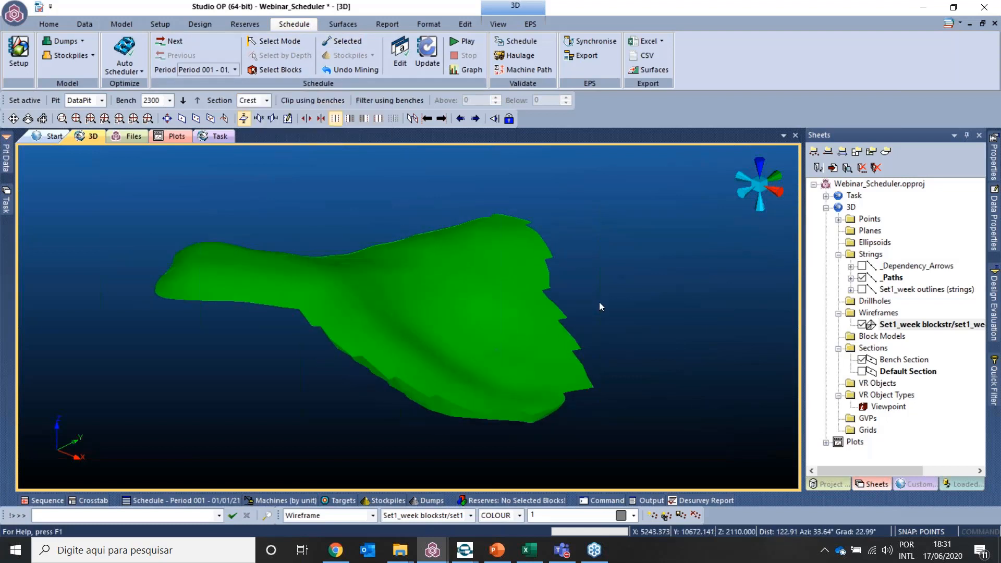
mouse_move(605, 342)
mouse_down()
mouse_move(596, 306)
mouse_move(605, 332)
mouse_move(585, 335)
mouse_move(627, 335)
mouse_move(610, 336)
mouse_up()
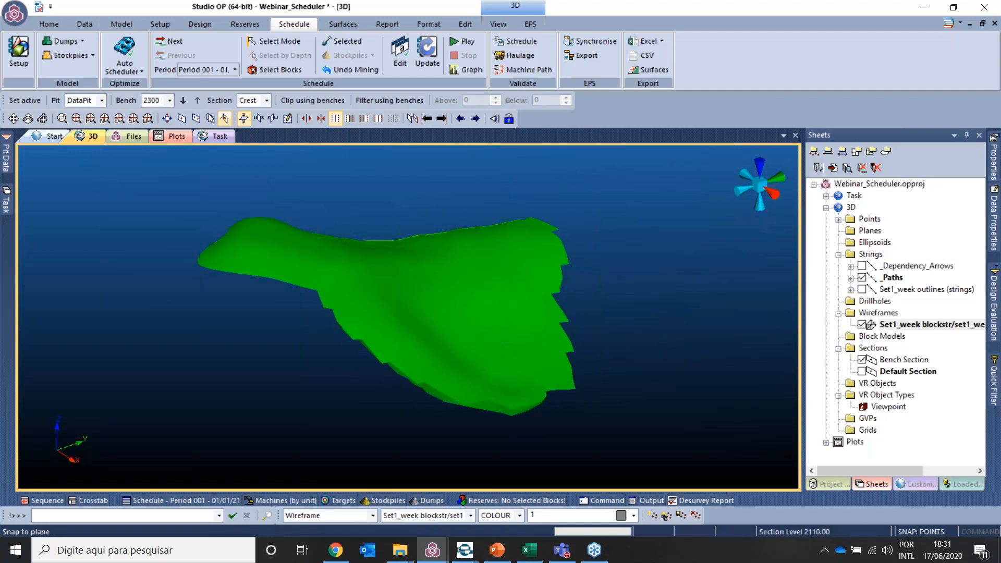
drag(521, 320, 472, 342)
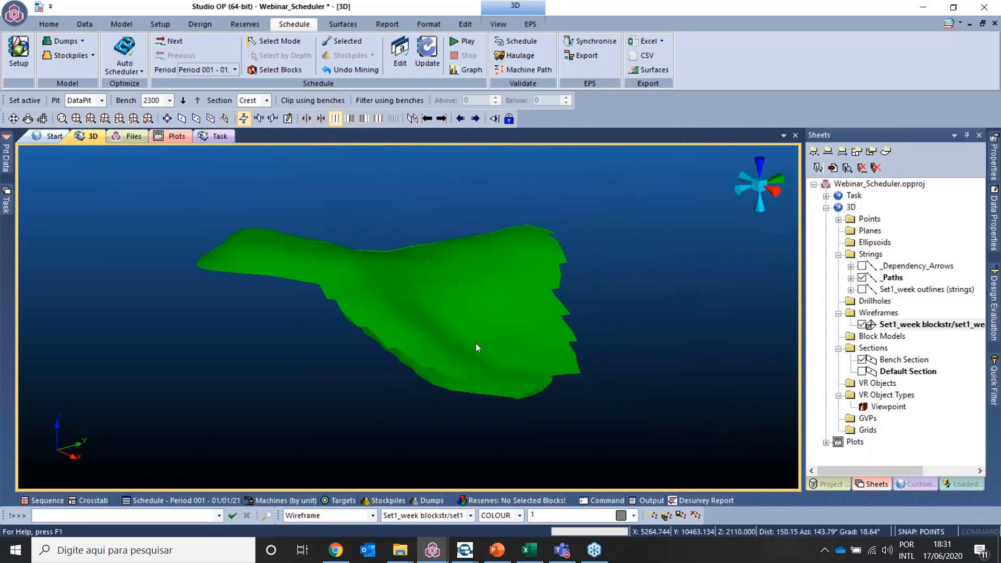
- Show the DataPit topography in the 3D view to compare it with the block solids, and hide it again
mouse_move(8, 163)
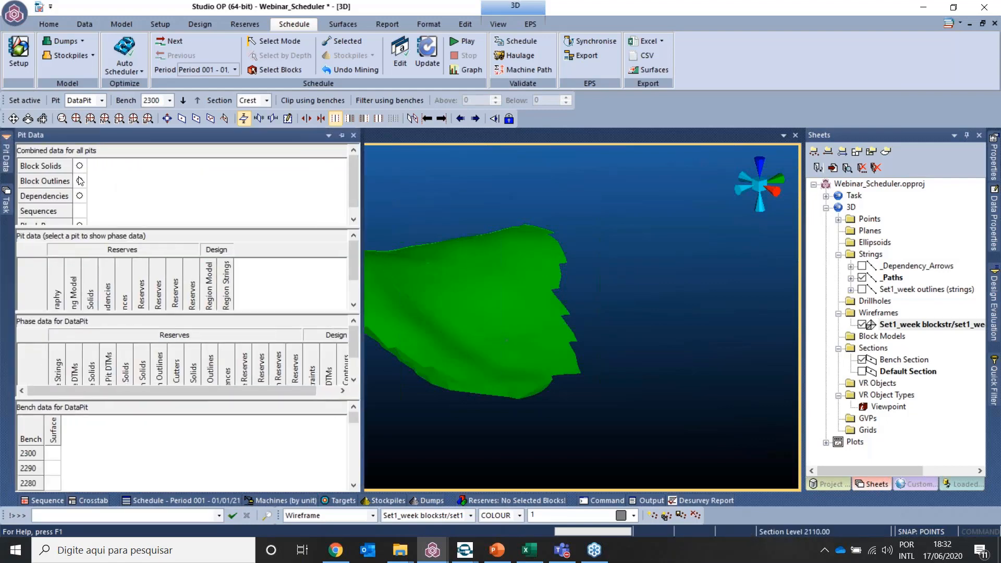
scroll(352, 261, down, 2)
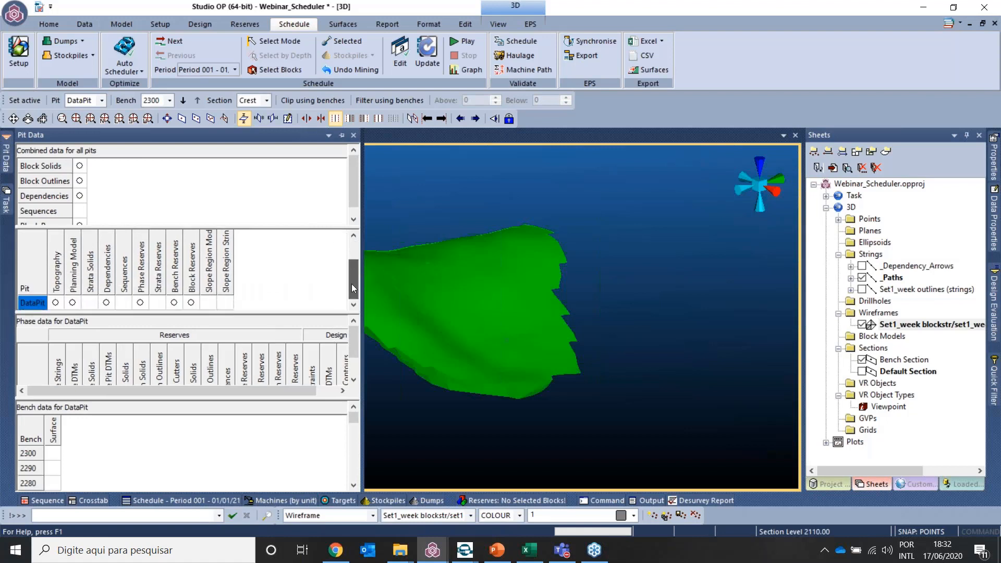
click(55, 303)
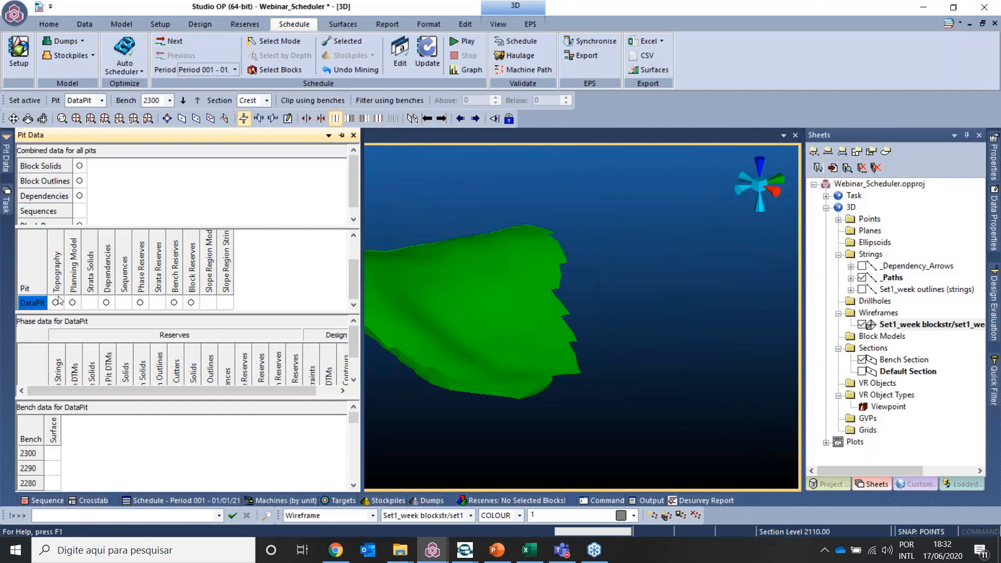
click(55, 303)
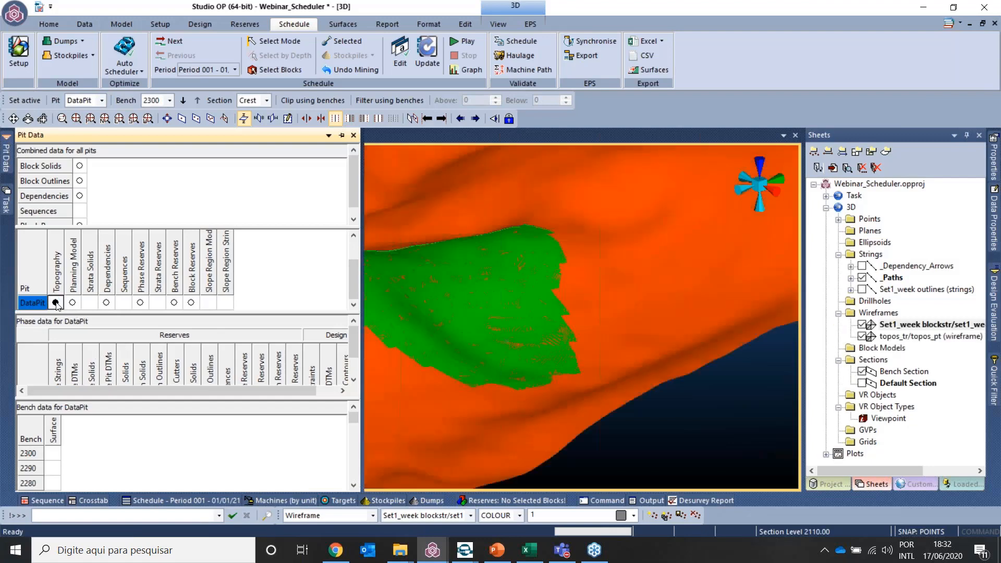
click(55, 303)
- Load the phase pit DTM P1PH1TOPtr/p1ph1toppt, view the pit without the block solids, and redisplay the Set1_week block wireframe
scroll(106, 365, down, 3)
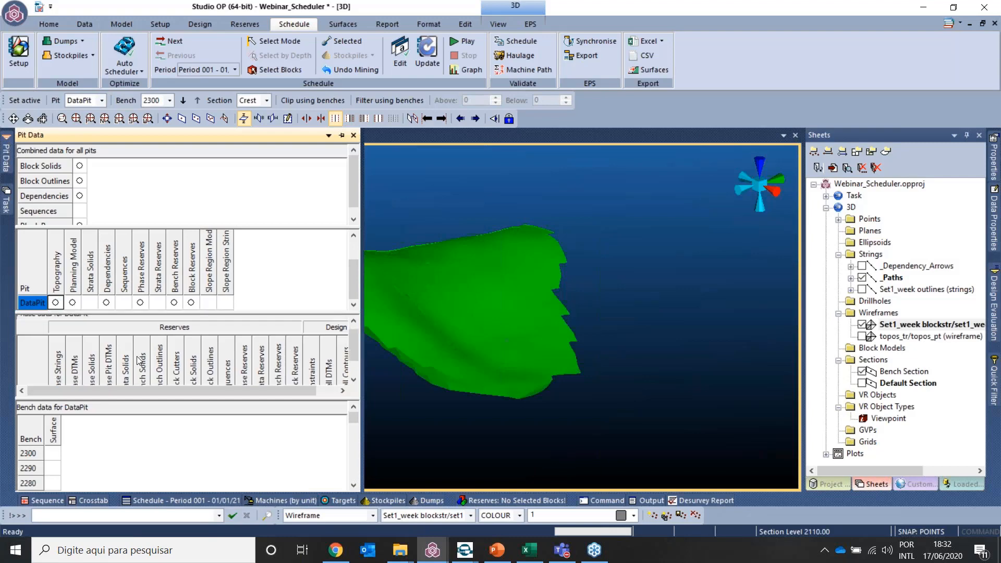
click(107, 378)
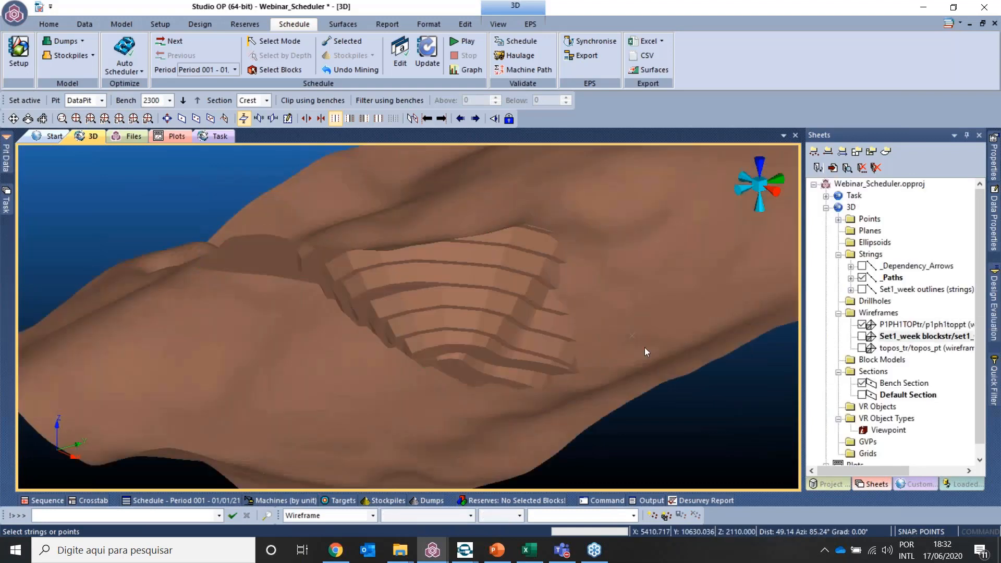
drag(626, 350, 545, 357)
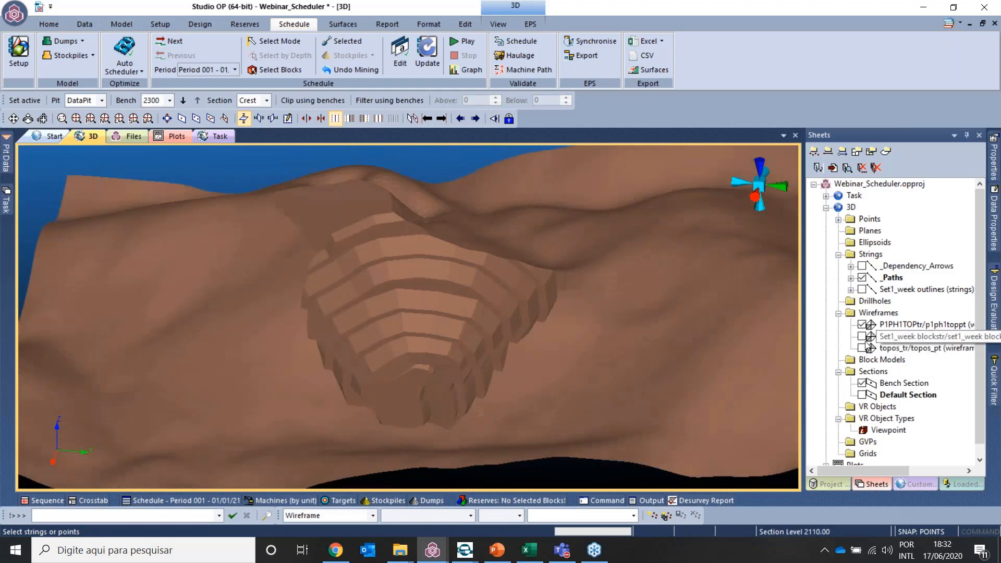
click(862, 337)
drag(427, 351, 480, 339)
middle_drag(479, 338, 554, 337)
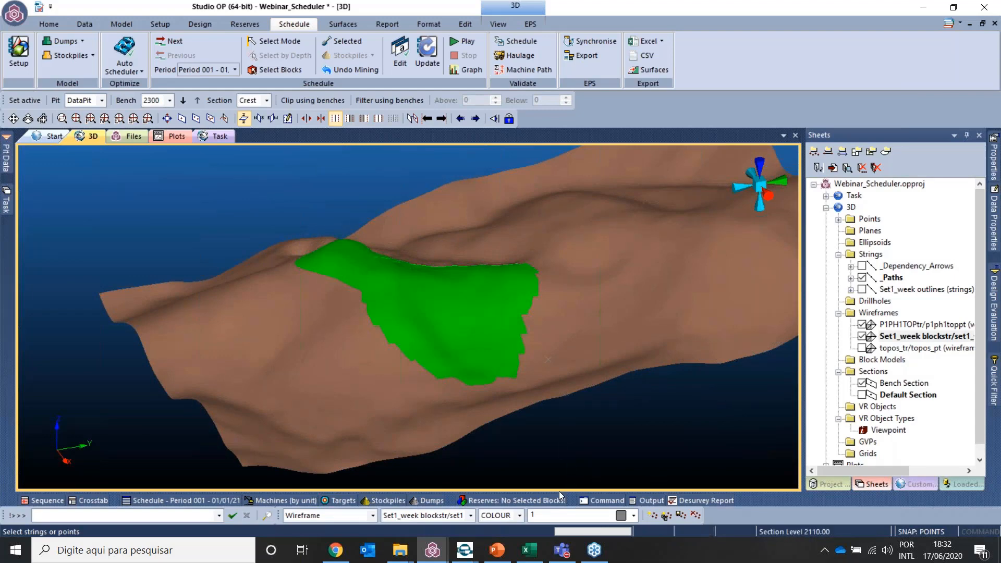
- Keep the Reserves table permanently open below the 3D view and enlarge it to show the total row
click(482, 501)
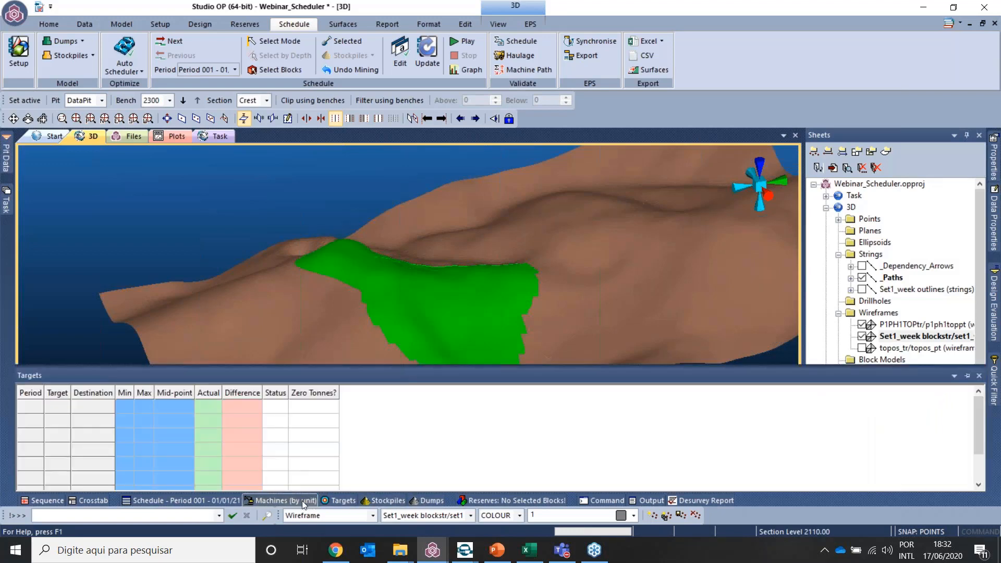
mouse_move(296, 500)
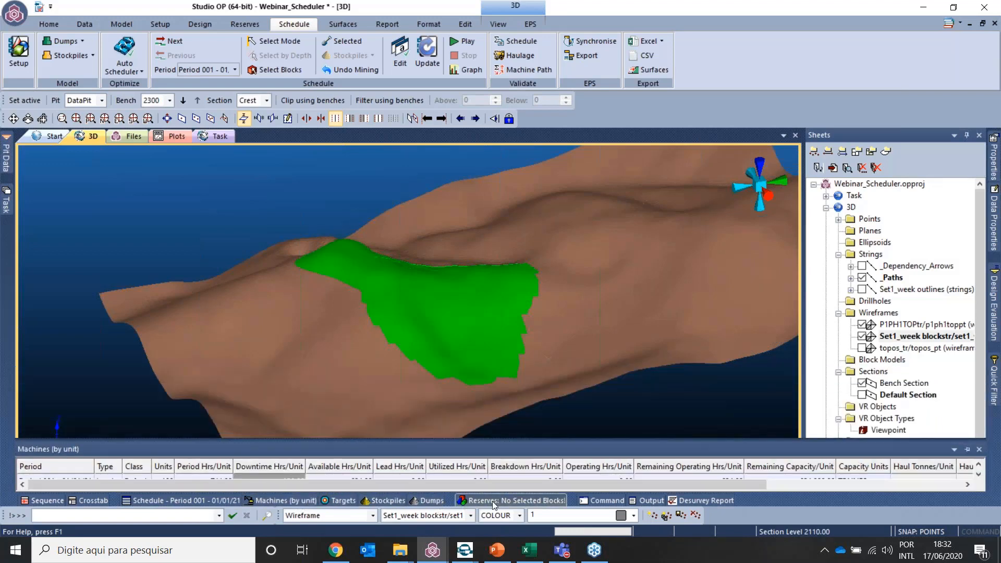
mouse_move(492, 501)
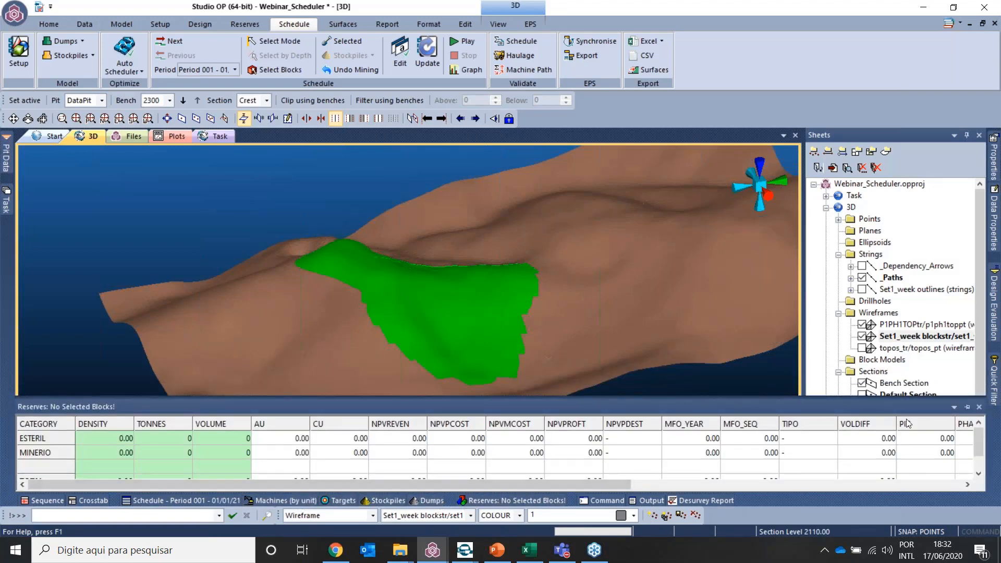
click(966, 407)
drag(559, 397, 559, 370)
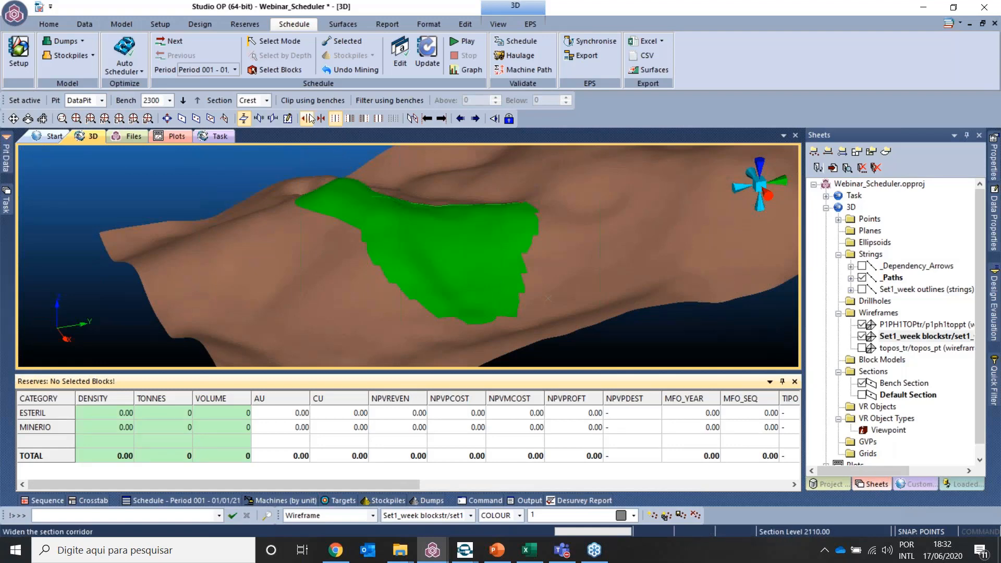
- Start Select Blocks and pick six upper blocks from the green solid, on the narrow hilltop end and the opposite upper corner
click(271, 71)
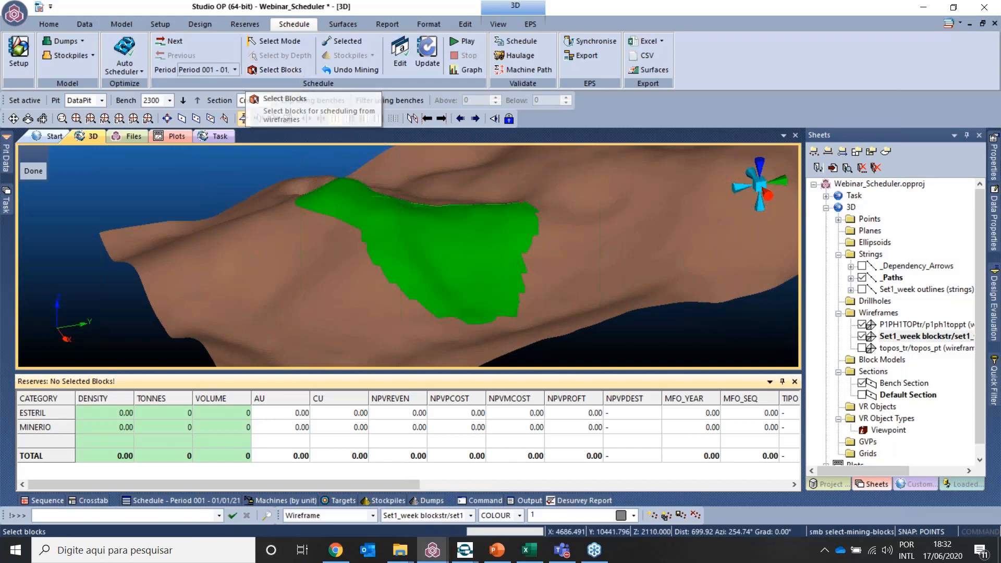
click(357, 193)
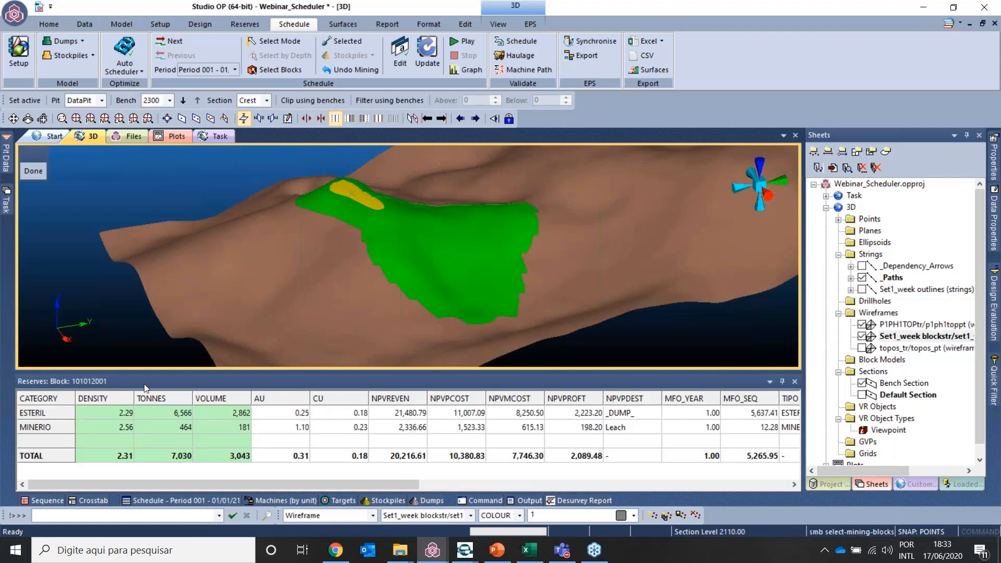
drag(307, 370, 306, 376)
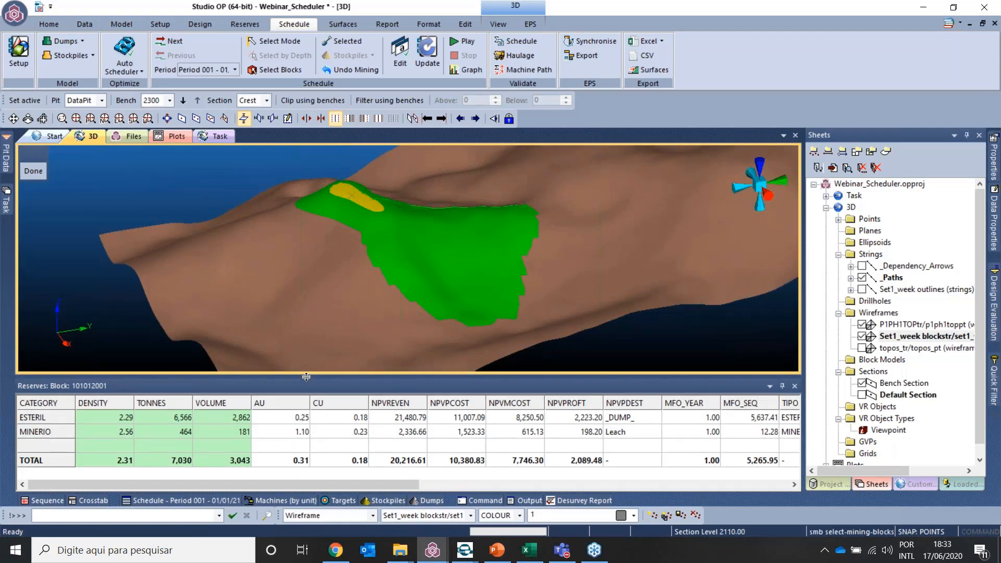
click(519, 215)
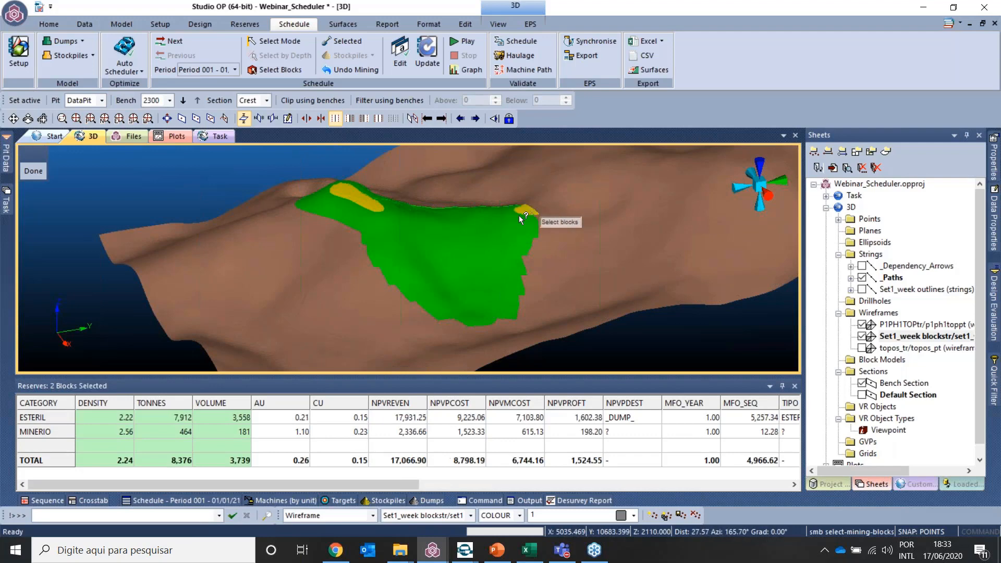
click(518, 215)
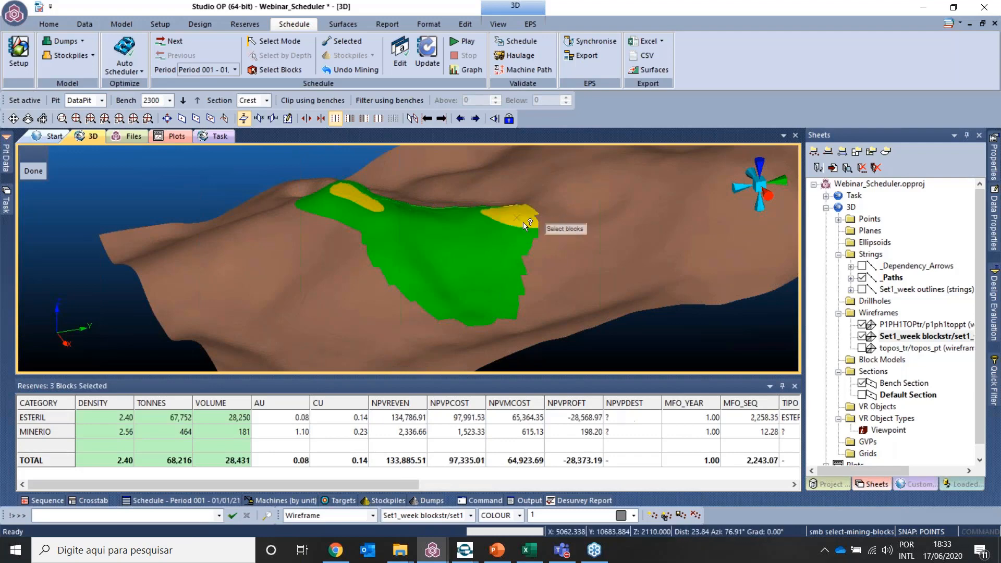
click(383, 202)
click(359, 206)
click(343, 203)
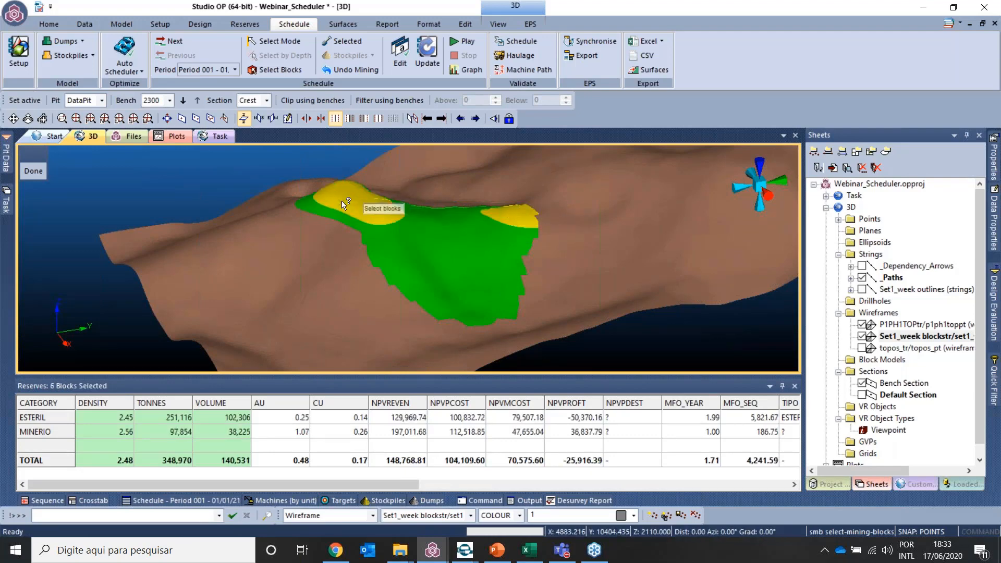